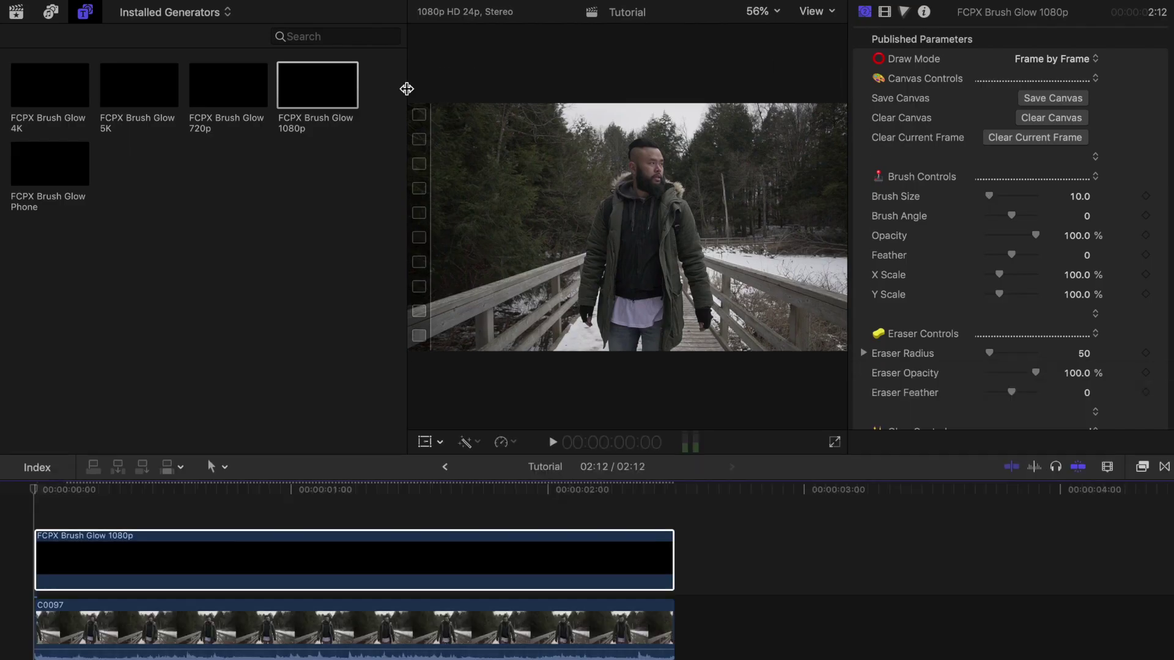
Step: Brush a green glow ring around the man's head in the viewer
mouse_move(546, 93)
left_mouse_down()
mouse_move(635, 106)
mouse_move(555, 125)
mouse_move(630, 133)
mouse_move(606, 200)
mouse_move(535, 166)
mouse_move(506, 198)
mouse_move(676, 191)
mouse_move(655, 258)
mouse_move(490, 269)
mouse_move(700, 266)
mouse_move(712, 304)
mouse_move(667, 367)
mouse_move(456, 368)
mouse_move(500, 400)
mouse_move(689, 407)
left_mouse_up()
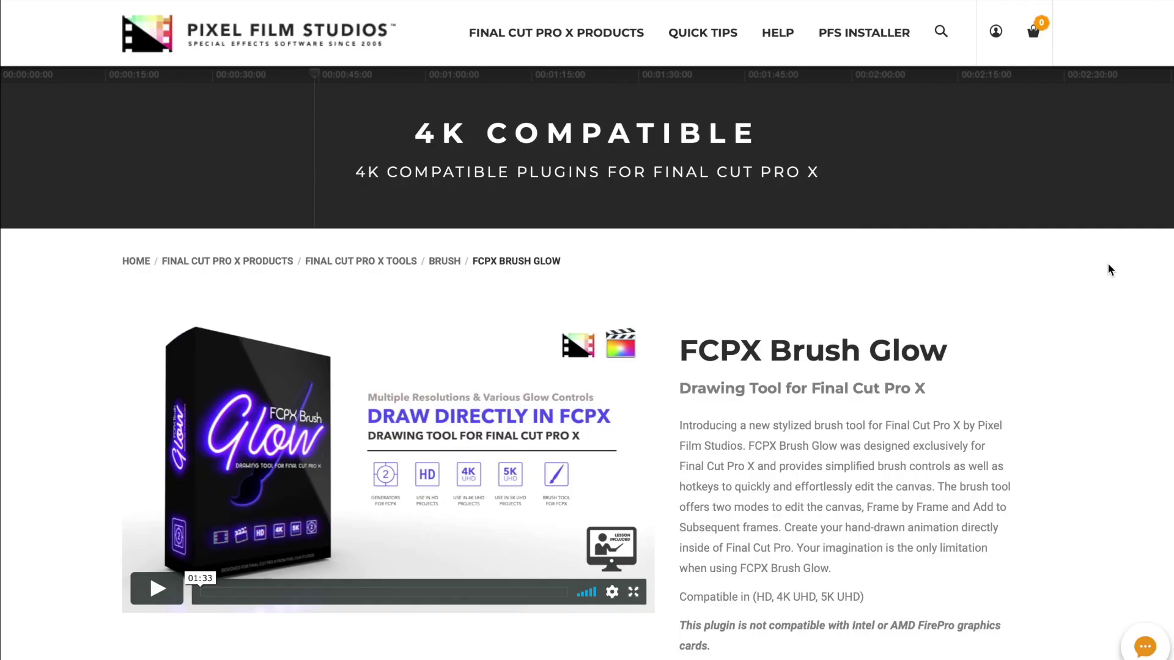
Step: Scroll the FCPX Brush Glow product page past the price down to the What Is Included tabs
scroll(1108, 264, "down", 5)
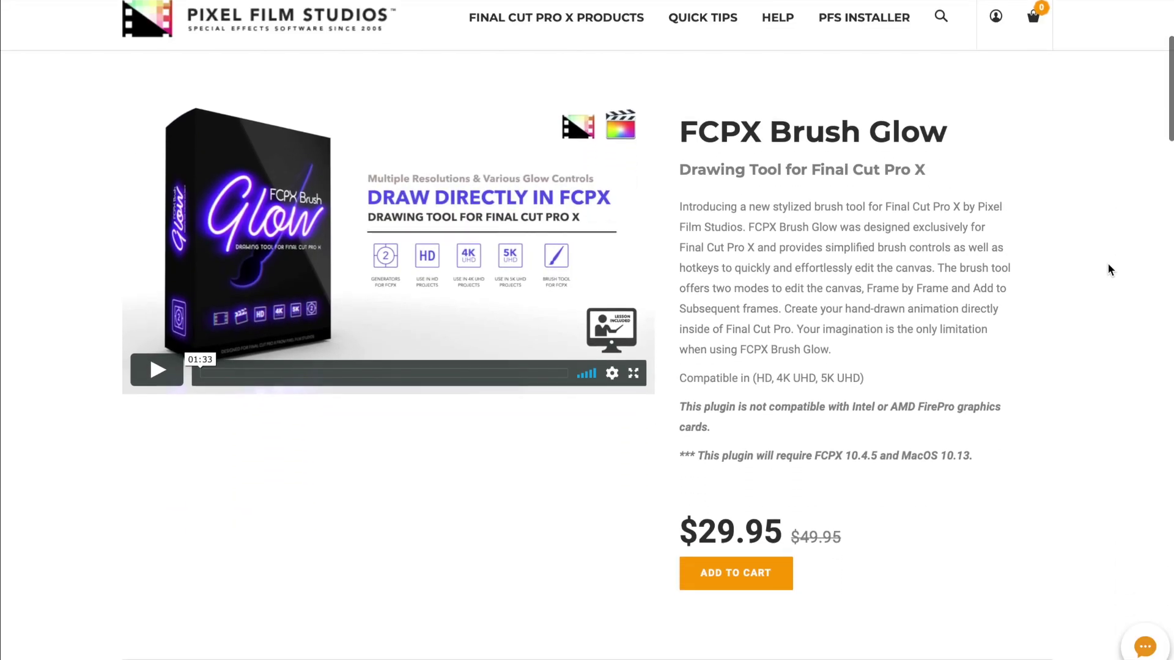
scroll(1109, 269, "down", 5)
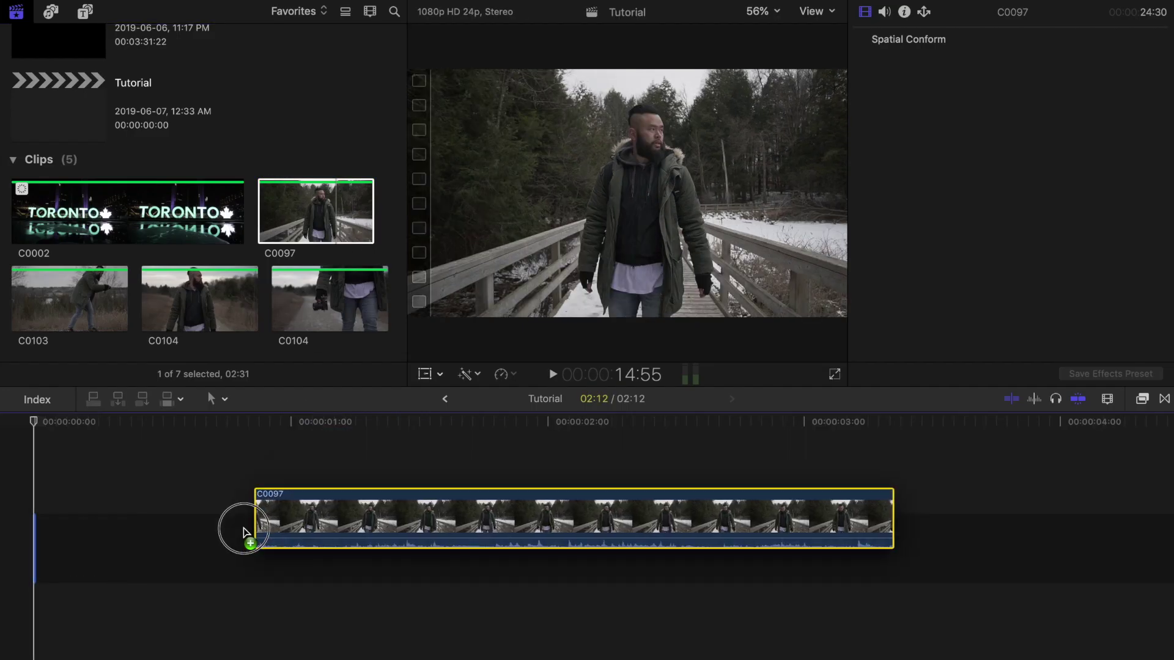
left_click_drag(244, 530, 202, 544)
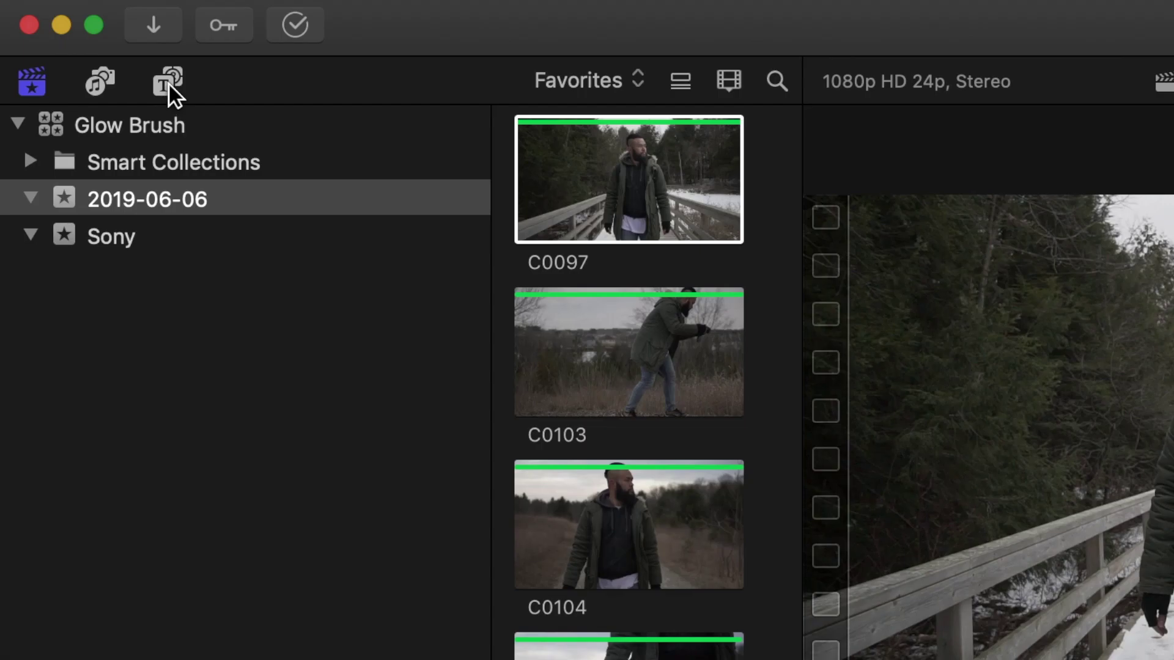
Step: Drag FCPX Brush Glow 1080p from the Brush Glow generators above C0097 and trim it to the clip's length
left_click(168, 81)
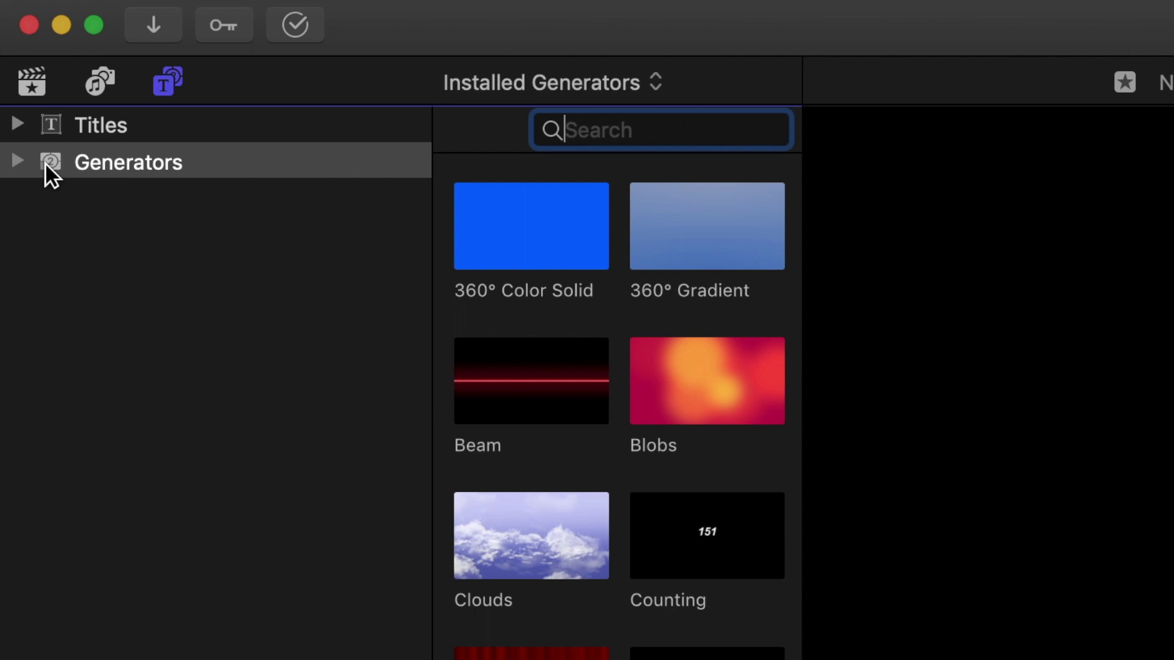
left_click(21, 162)
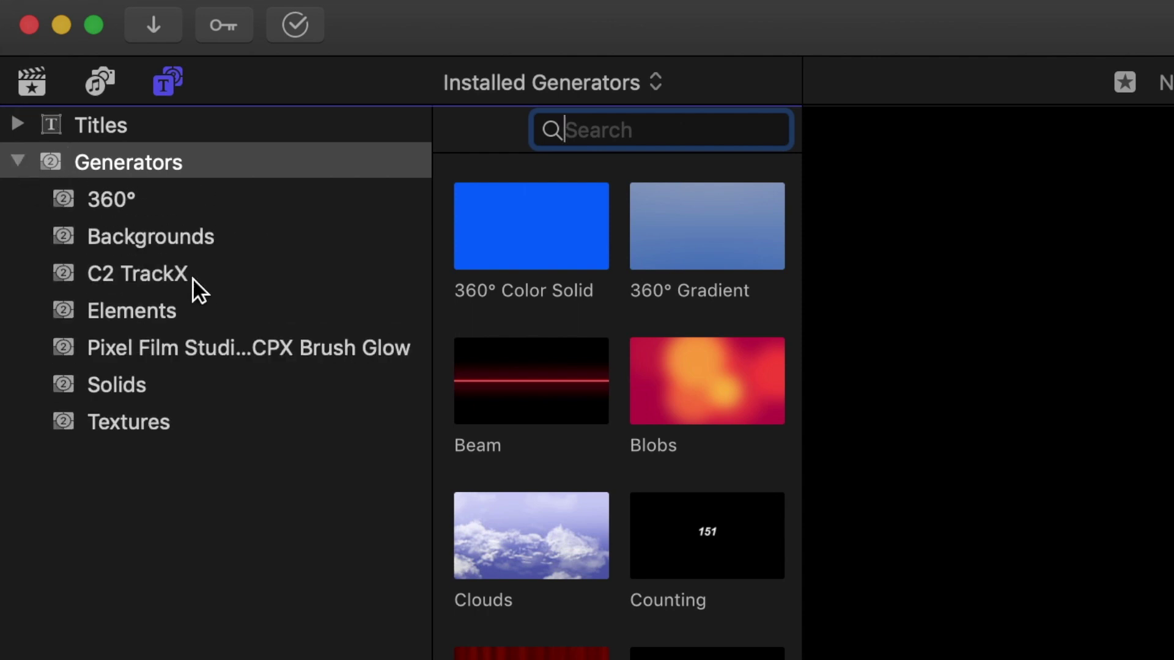
left_click(245, 347)
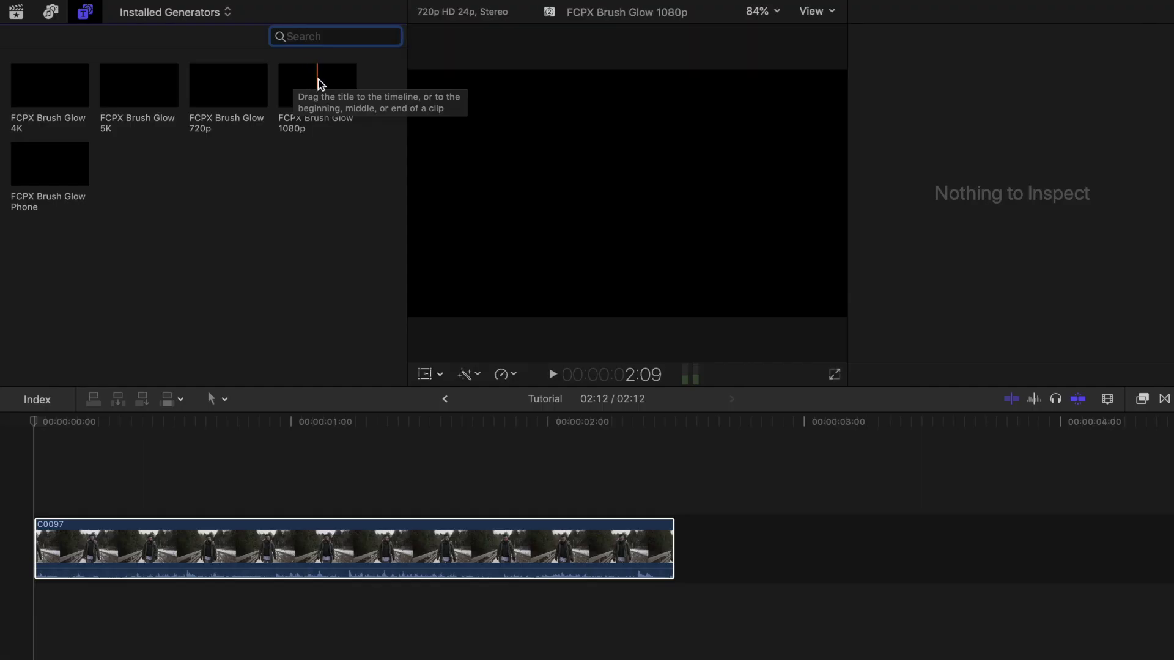
mouse_move(318, 83)
left_mouse_down()
mouse_move(306, 173)
mouse_move(189, 333)
mouse_move(39, 485)
left_mouse_up()
key("super+4")
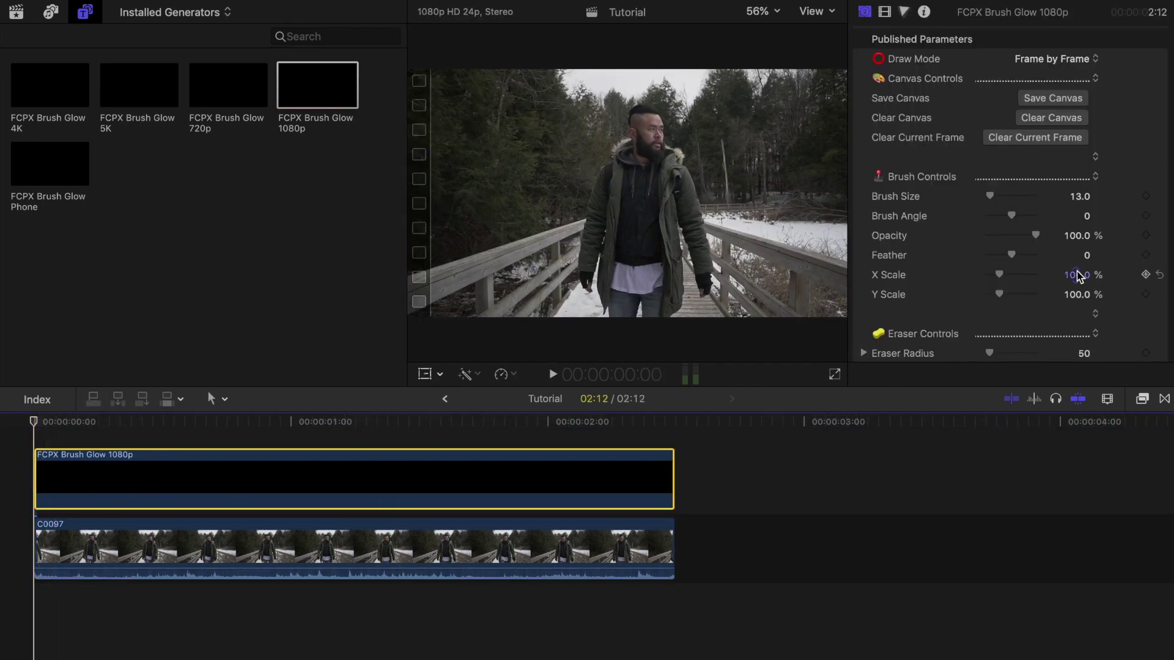
scroll(1077, 276, "down", 5)
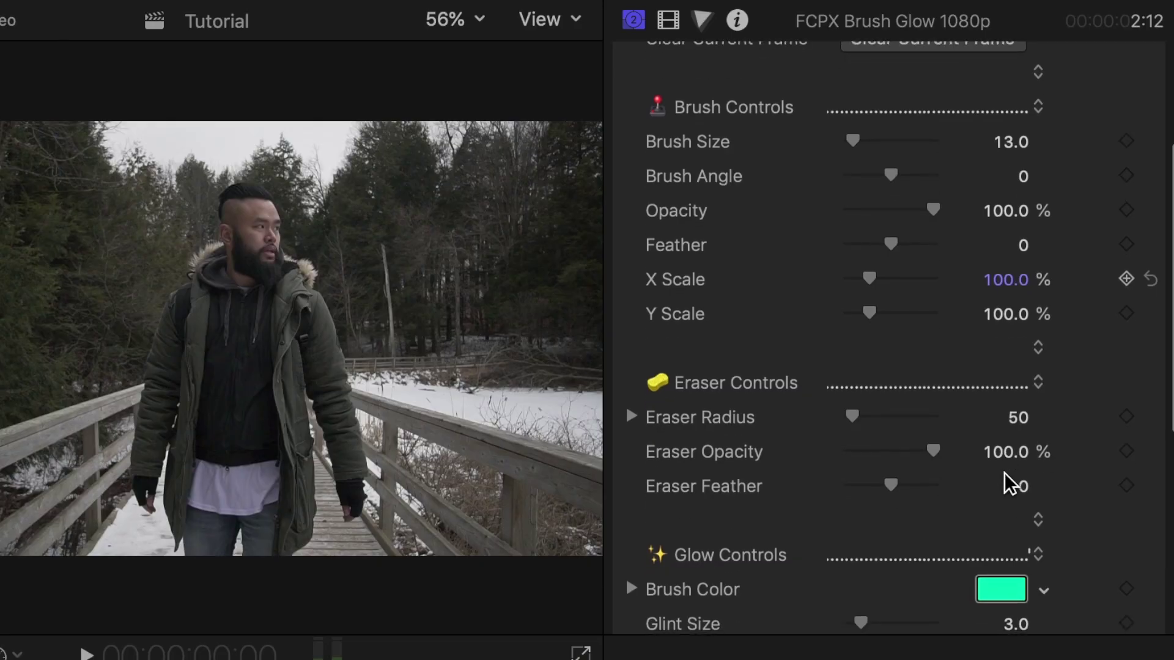
scroll(1004, 472, "down", 1)
scroll(1003, 472, "up", 2)
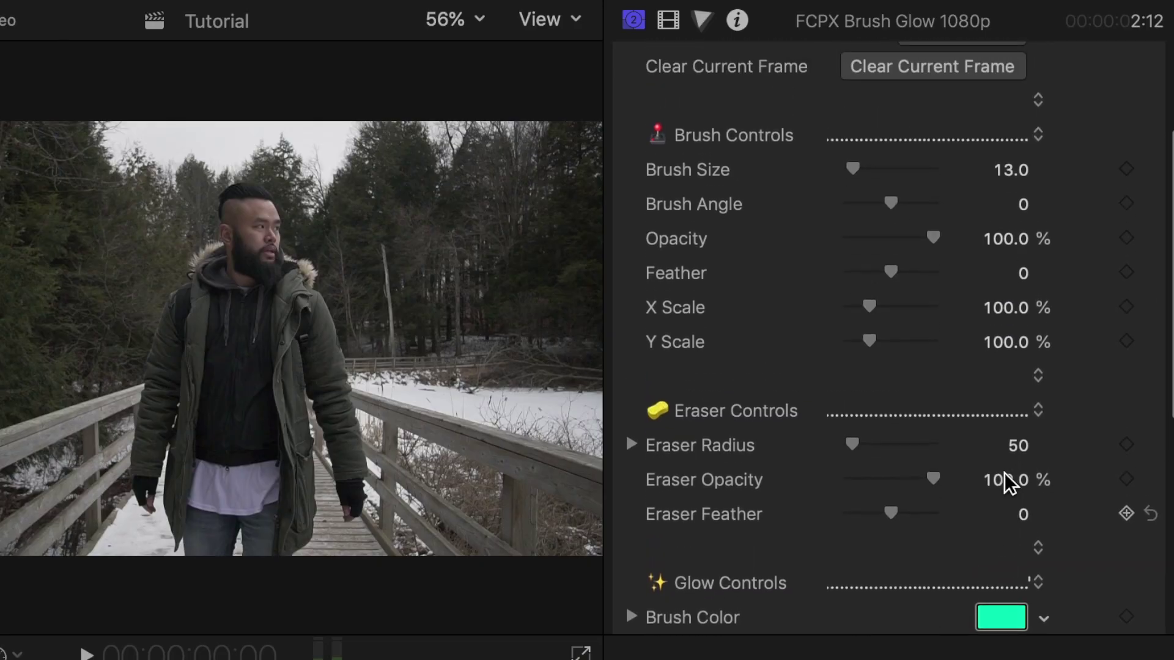
scroll(1003, 472, "up", 4)
scroll(1072, 341, "down", 2)
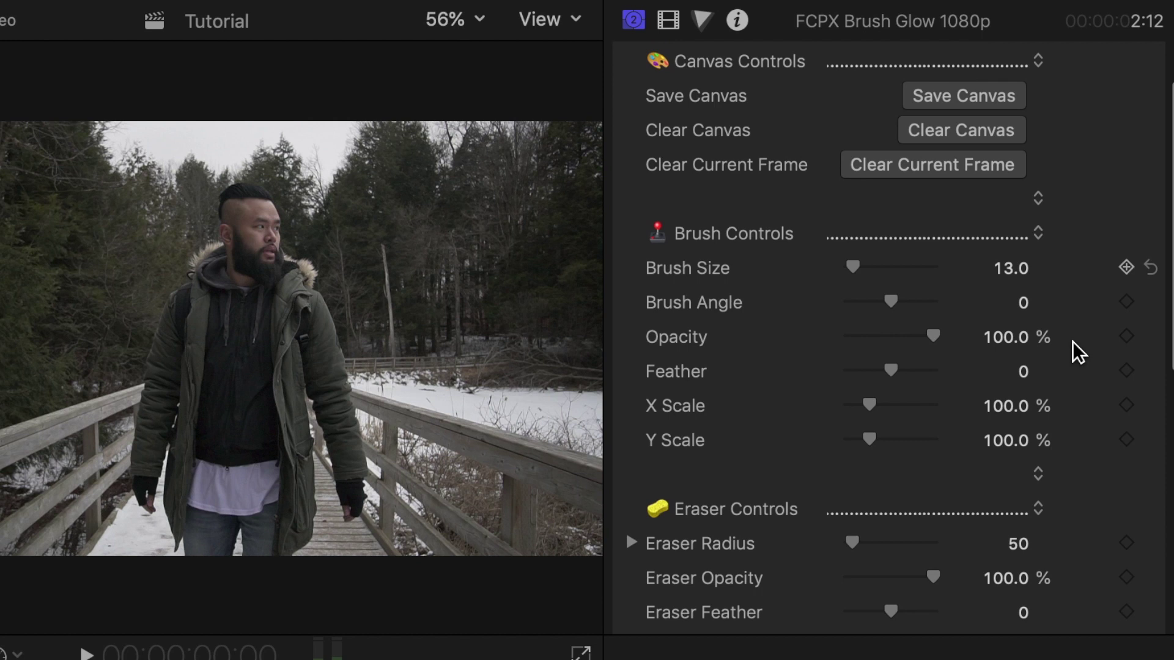
scroll(1072, 341, "down", 2)
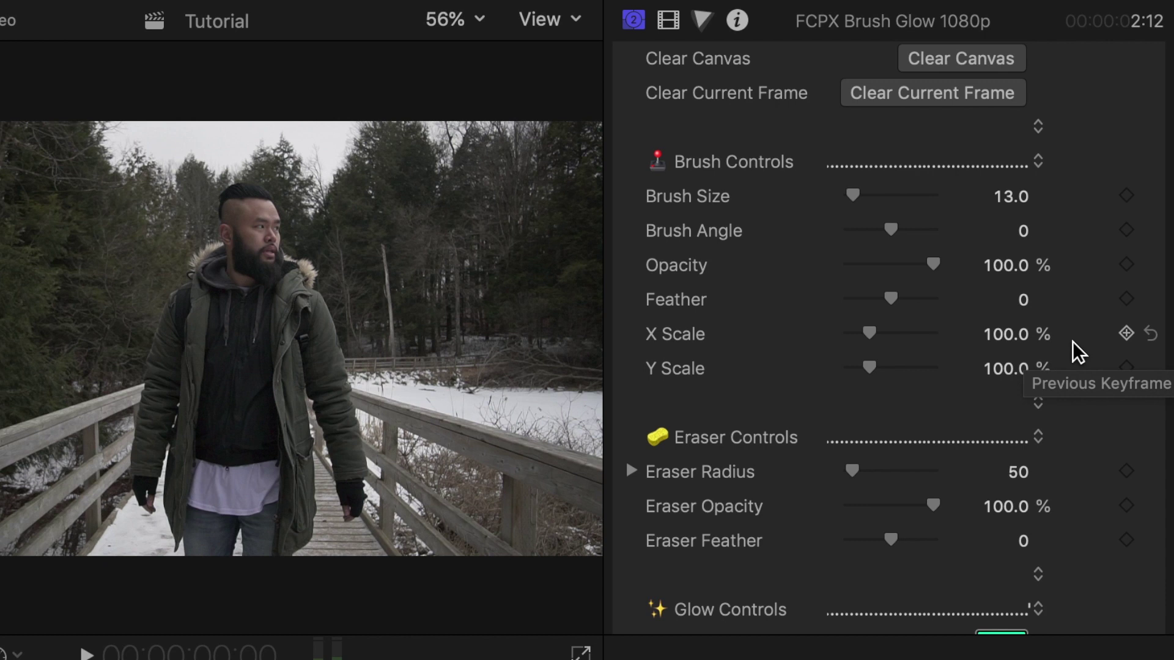
scroll(1073, 342, "down", 6)
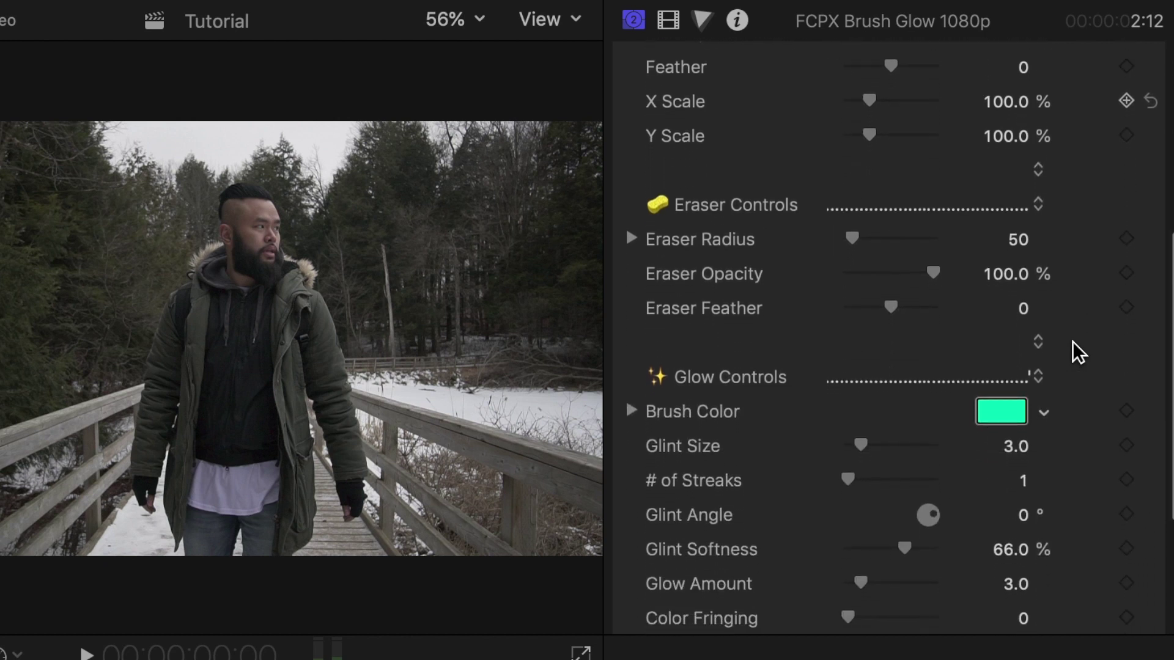
scroll(1072, 342, "down", 1)
scroll(1072, 344, "down", 3)
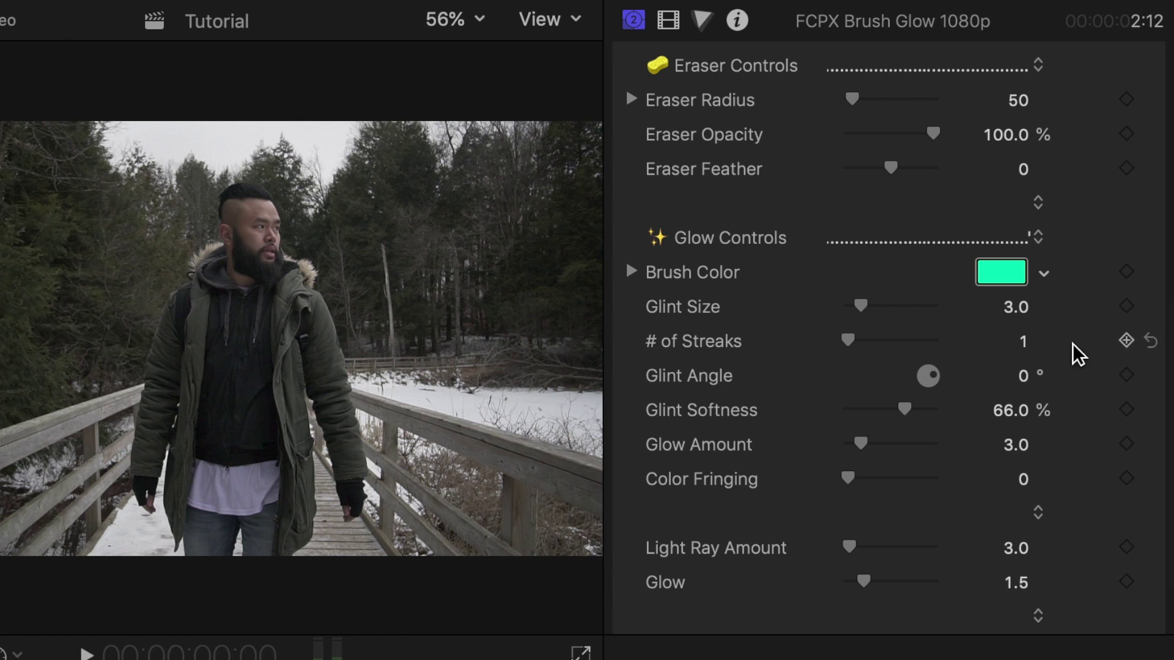
scroll(1072, 343, "down", 2)
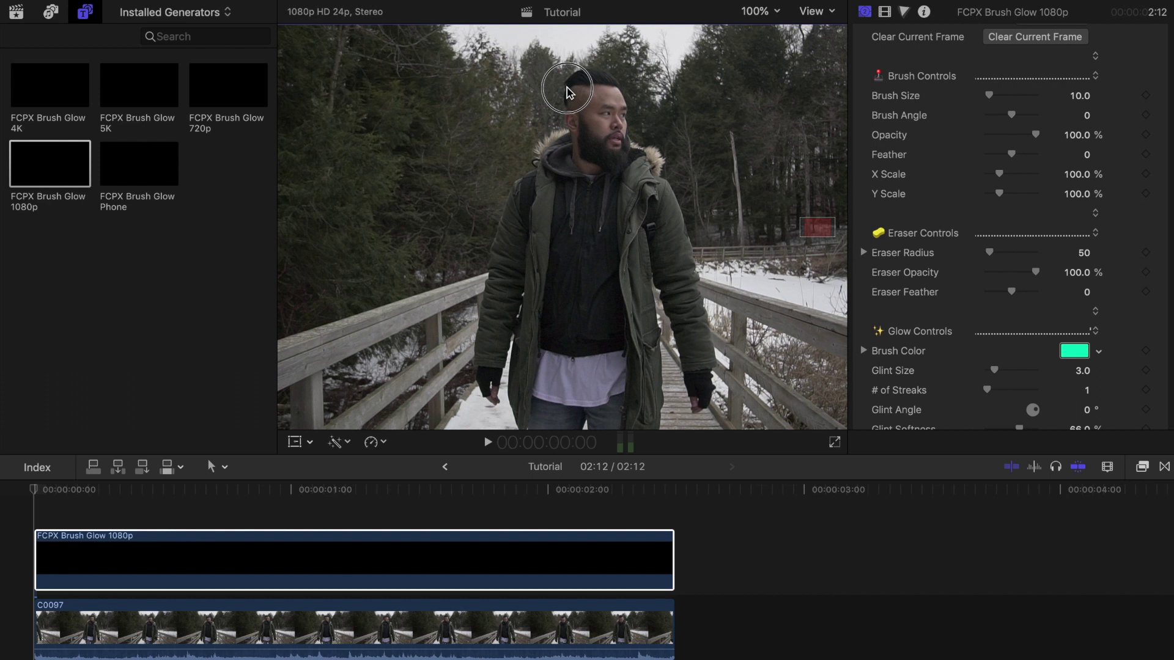
left_click_drag(546, 99, 652, 100)
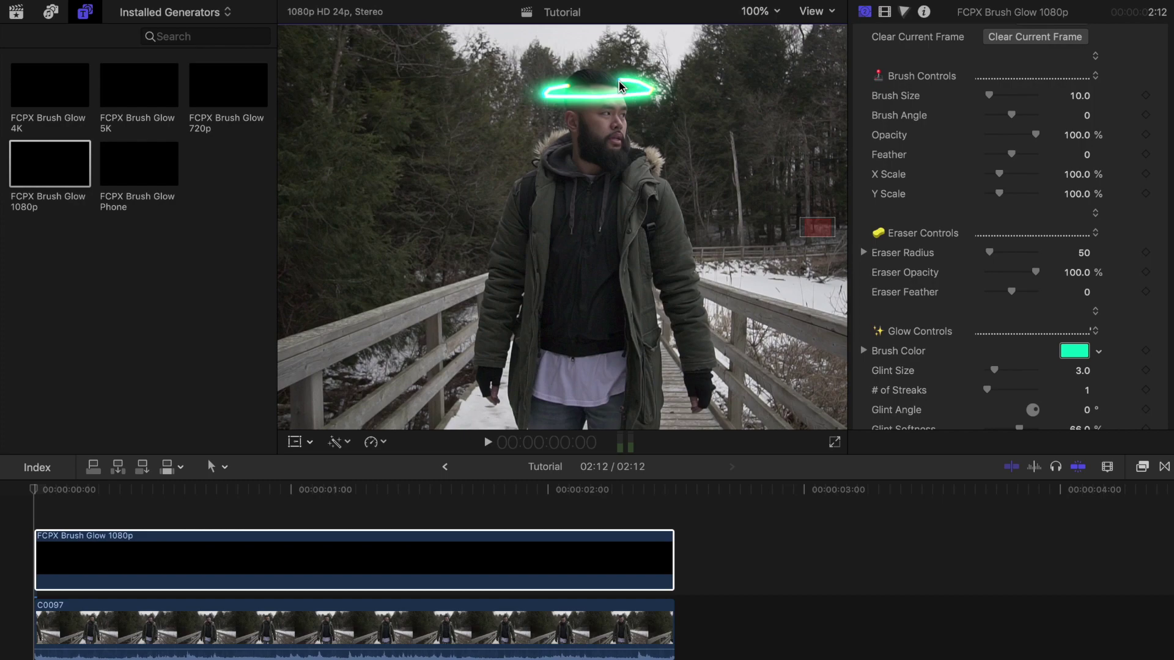
left_click_drag(894, 291, 890, 294)
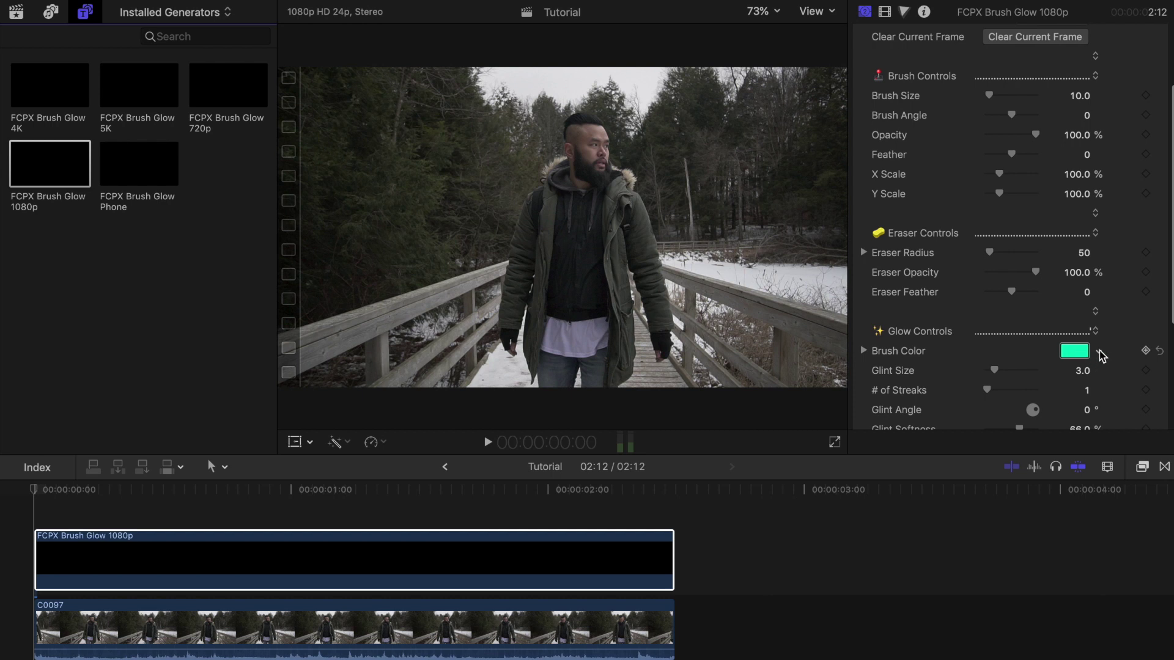
left_click(1100, 353)
left_click(1099, 354)
Step: At 100% view, paint the glow ring frame by frame from the man's head down to his chest
key("super+equal")
mouse_move(569, 87)
left_mouse_down()
mouse_move(545, 100)
mouse_move(650, 97)
left_mouse_up()
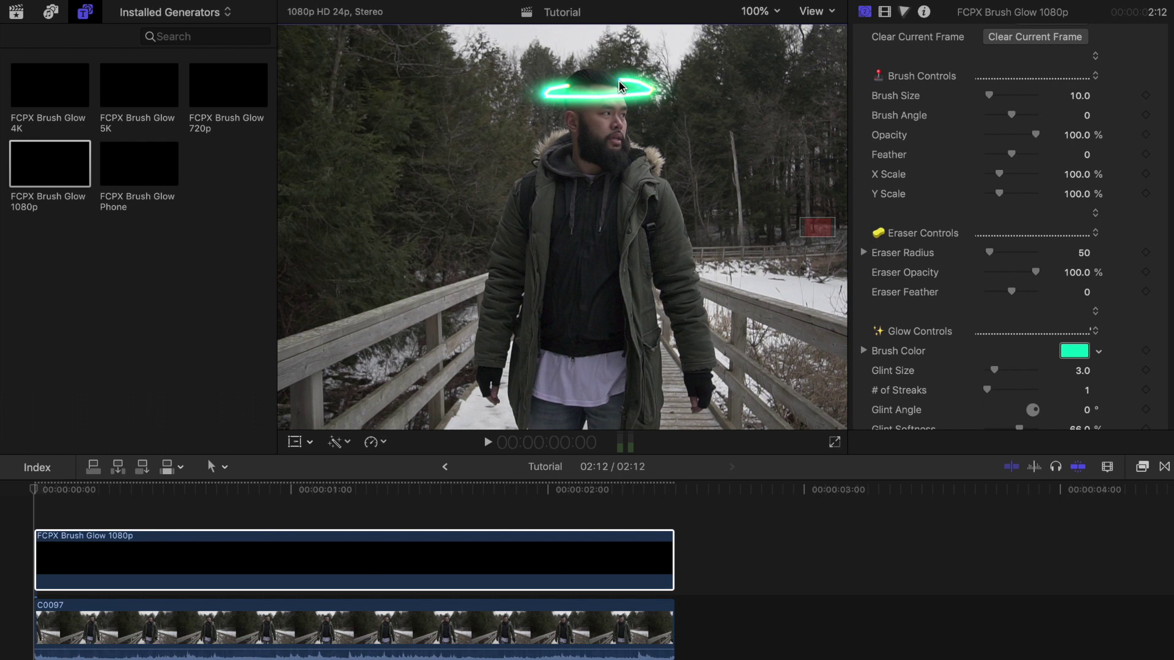
key("Right")
left_click_drag(557, 104, 651, 107)
key("Right")
key("Right")
key("Right")
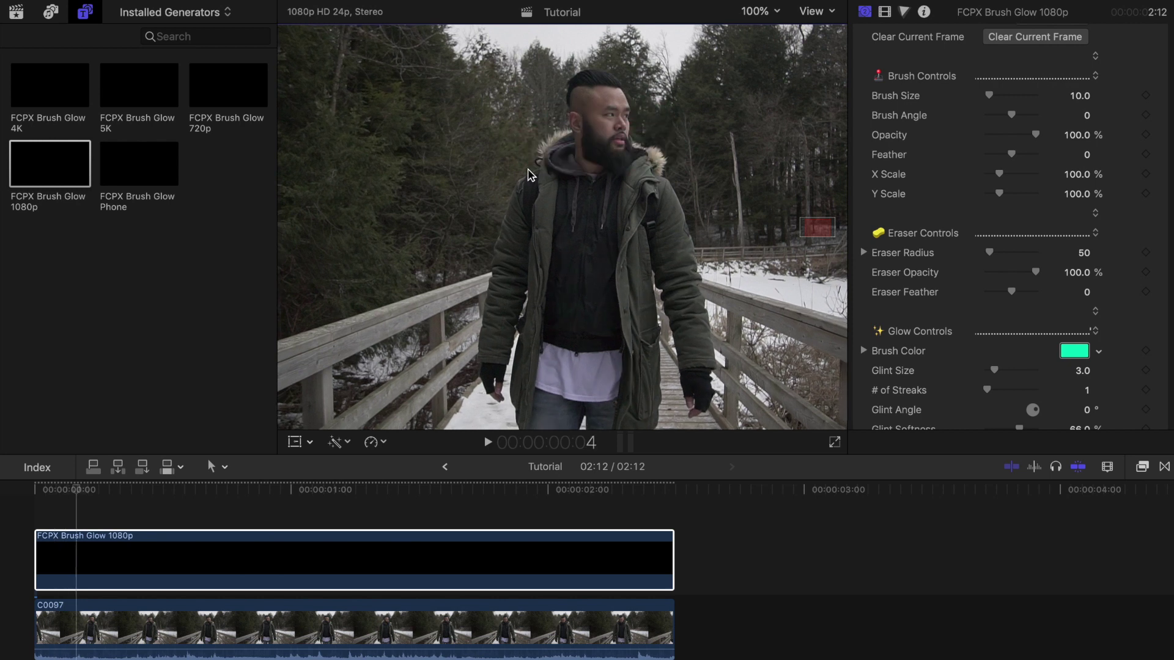
left_click_drag(531, 176, 538, 180)
key("Right")
left_click_drag(464, 204, 703, 220)
key("Right")
left_click_drag(466, 231, 702, 220)
key("Right")
left_click_drag(495, 272, 702, 272)
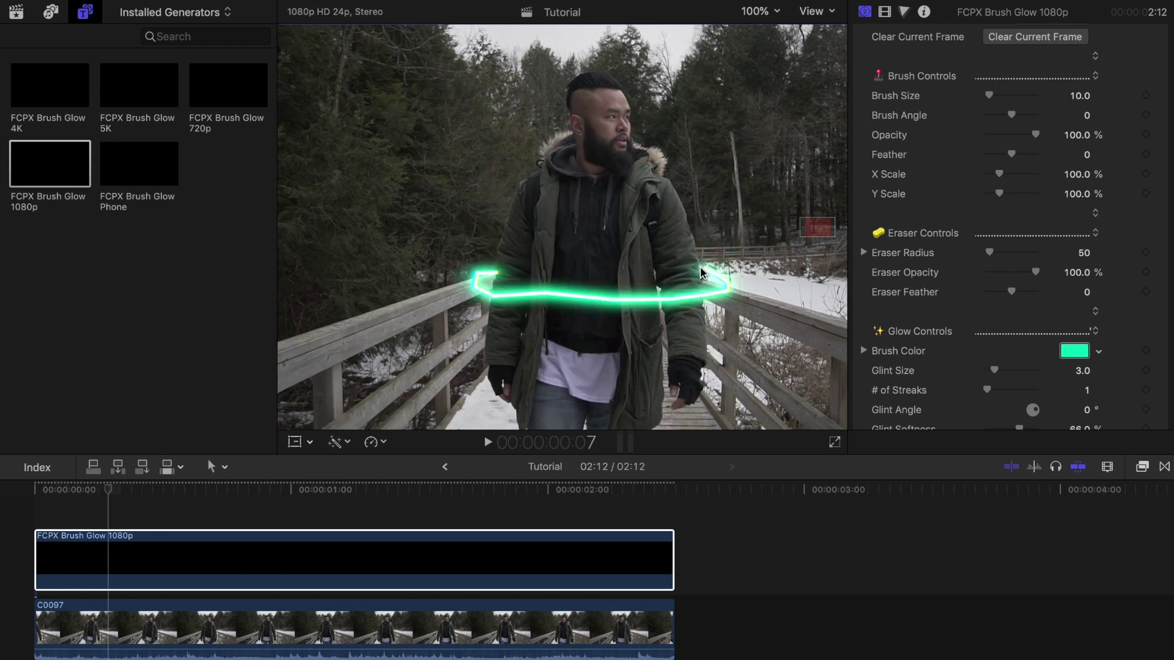
Step: Continue the ring frame by frame around his waist, closing the loop with extra strokes
key("Right")
mouse_move(483, 380)
left_mouse_down()
mouse_move(697, 405)
mouse_move(701, 382)
left_mouse_up()
key("Right")
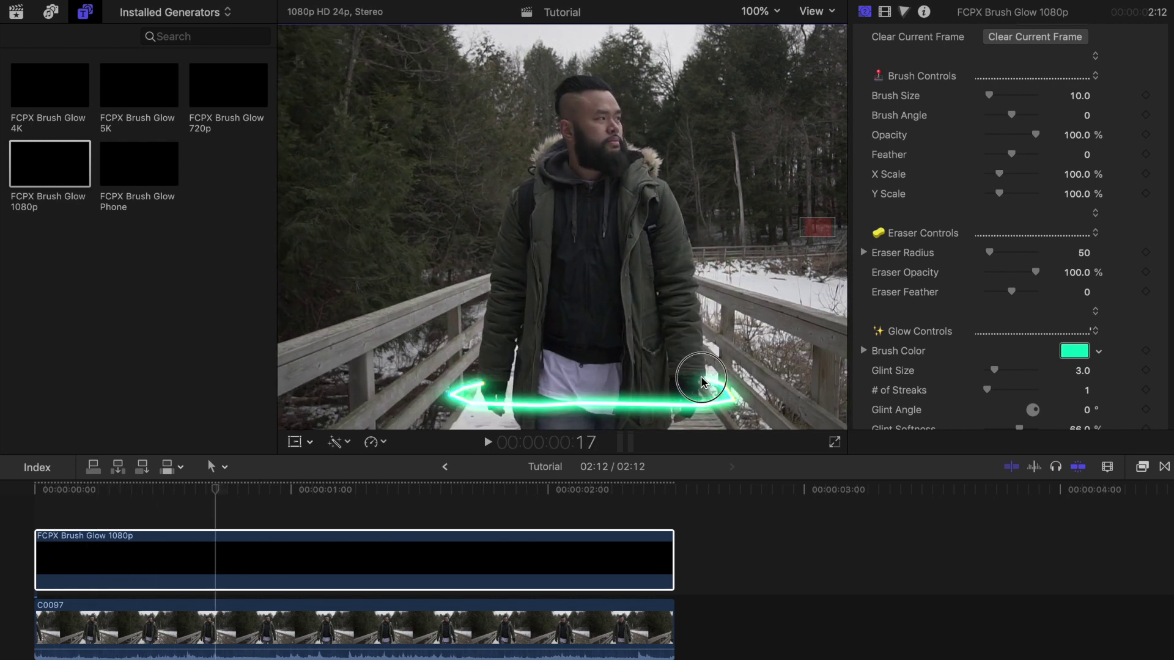
key("Right")
mouse_move(479, 336)
left_mouse_down()
mouse_move(630, 379)
mouse_move(702, 367)
left_mouse_up()
key("Right")
mouse_move(476, 318)
left_mouse_down()
mouse_move(716, 346)
mouse_move(737, 288)
left_mouse_up()
key("Right")
mouse_move(422, 296)
left_mouse_down()
mouse_move(511, 317)
mouse_move(697, 276)
left_mouse_up()
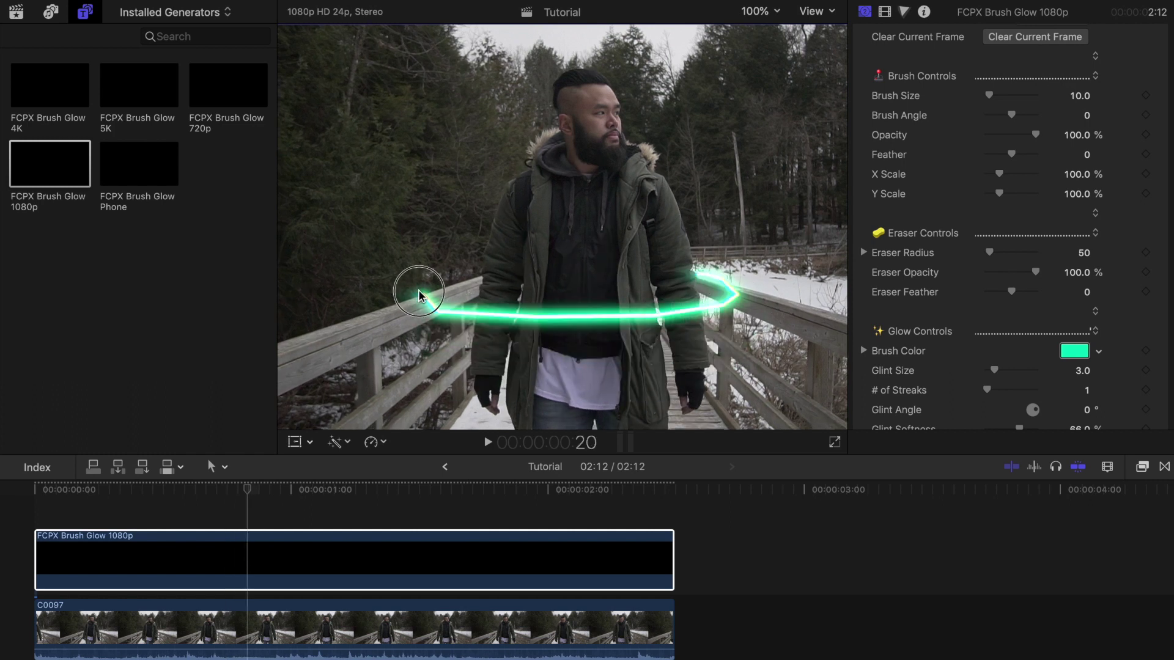
mouse_move(418, 296)
left_mouse_down()
mouse_move(481, 272)
mouse_move(448, 255)
mouse_move(585, 271)
mouse_move(718, 249)
mouse_move(690, 241)
left_mouse_up()
key("Right")
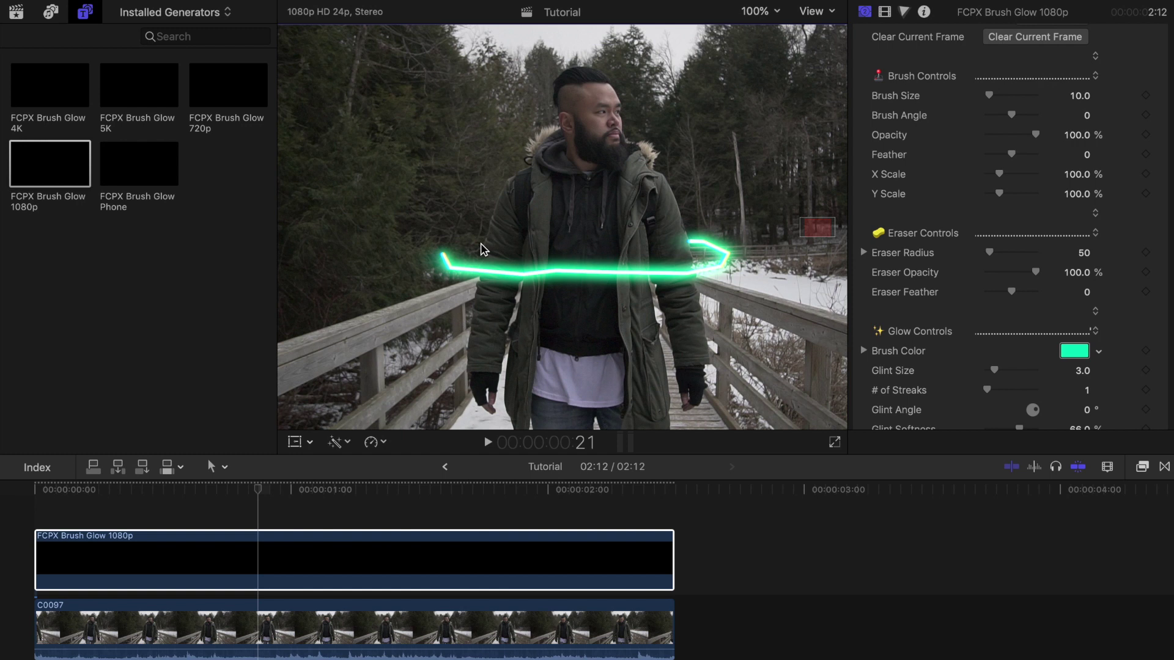
mouse_move(443, 255)
left_mouse_down()
mouse_move(432, 254)
mouse_move(480, 244)
left_mouse_up()
key("Right")
mouse_move(679, 218)
left_mouse_down()
mouse_move(727, 230)
mouse_move(501, 242)
mouse_move(451, 229)
mouse_move(483, 220)
left_mouse_up()
Step: Play back the animated ring and add a second Brush Glow 1080p layer on top
key("Right")
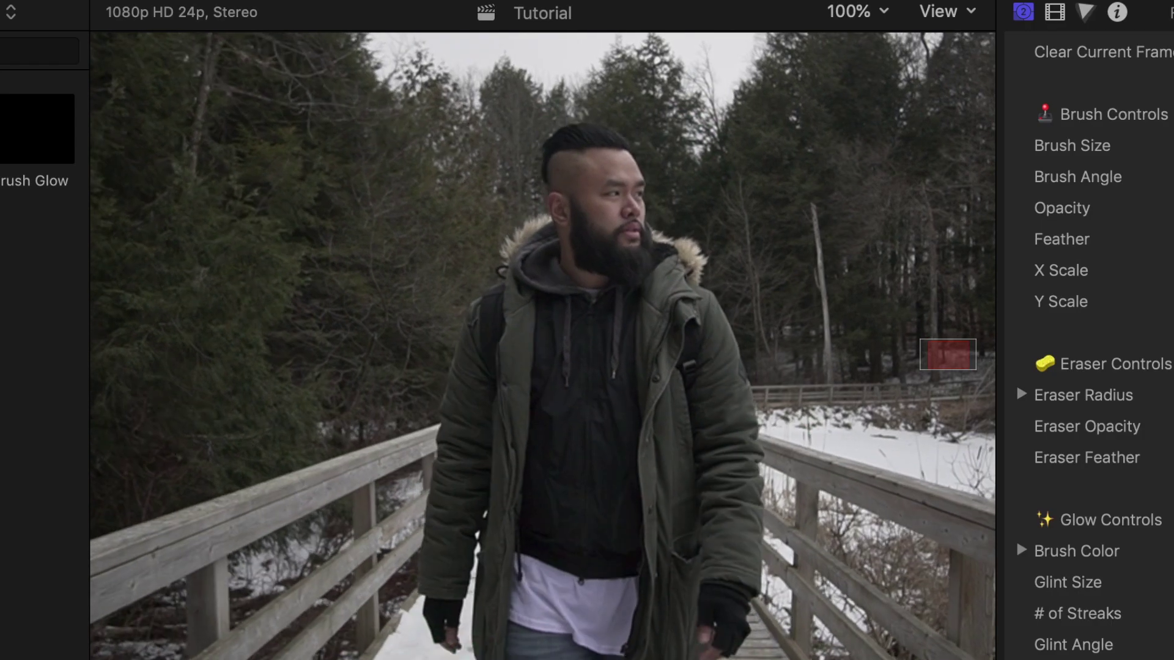
key("space")
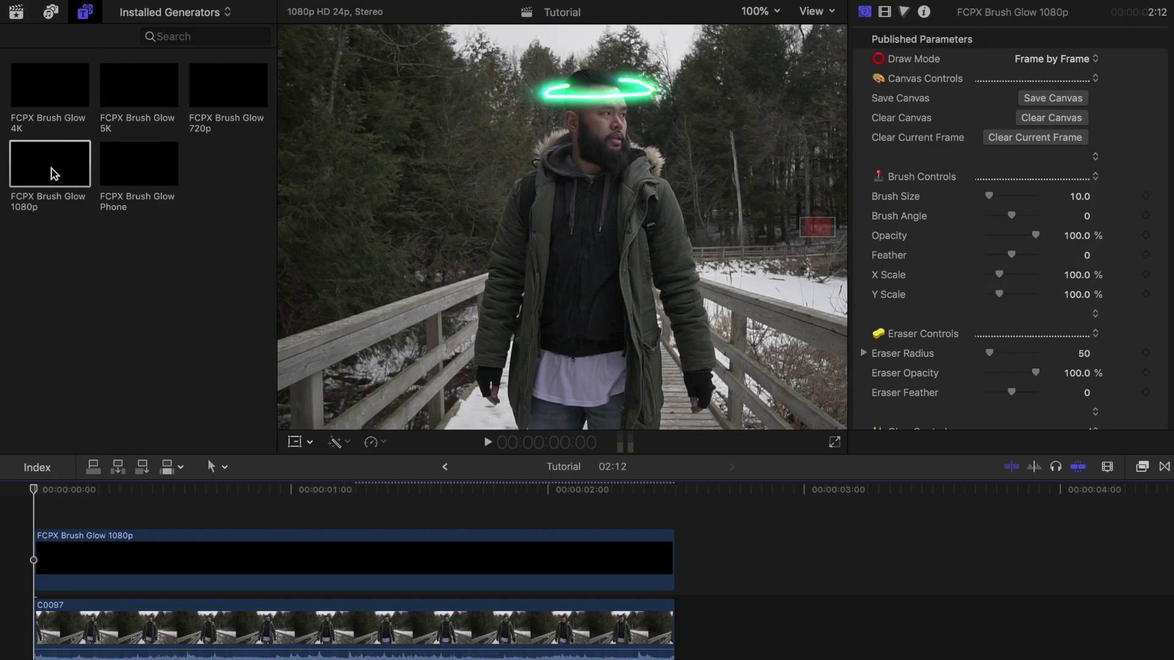
mouse_move(52, 175)
left_mouse_down()
mouse_move(47, 380)
mouse_move(34, 412)
mouse_move(45, 508)
mouse_move(33, 510)
left_mouse_up()
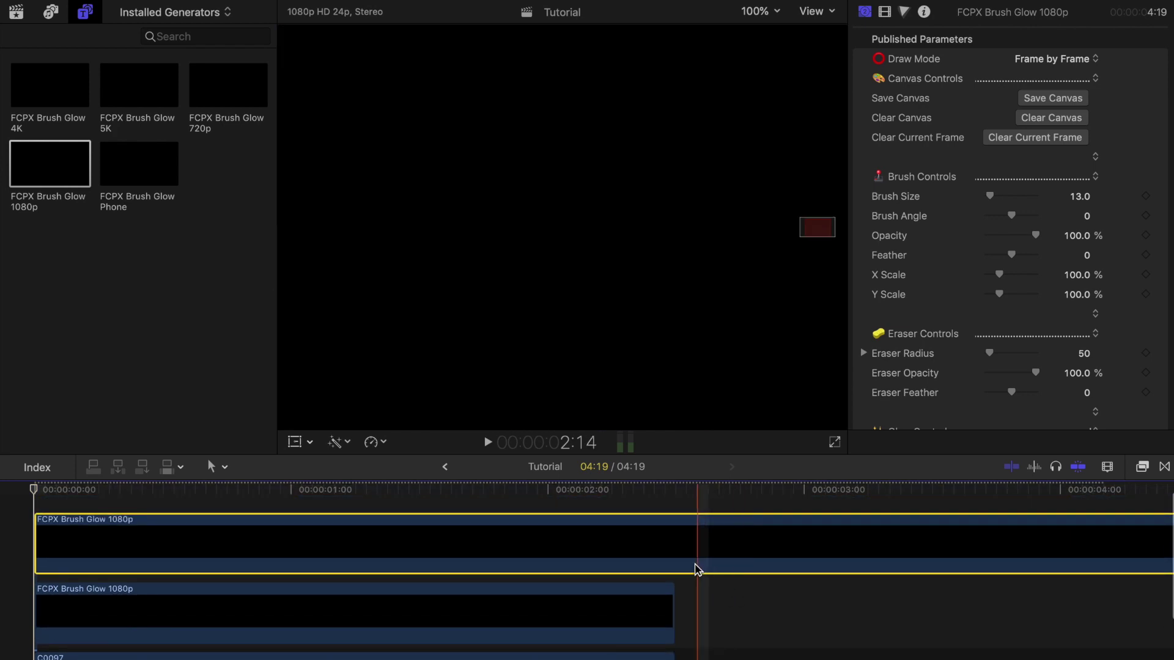
Step: Trim the top brush layer to end at 2:12 and set its brush colour to red
key("alt+]")
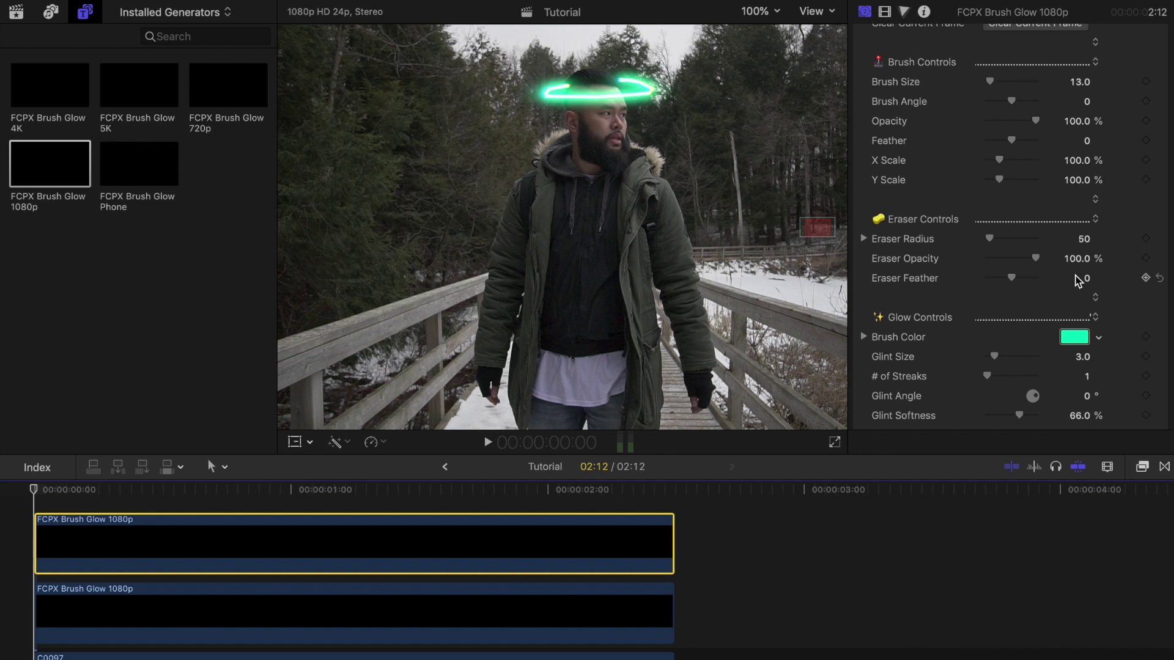
left_click(1099, 337)
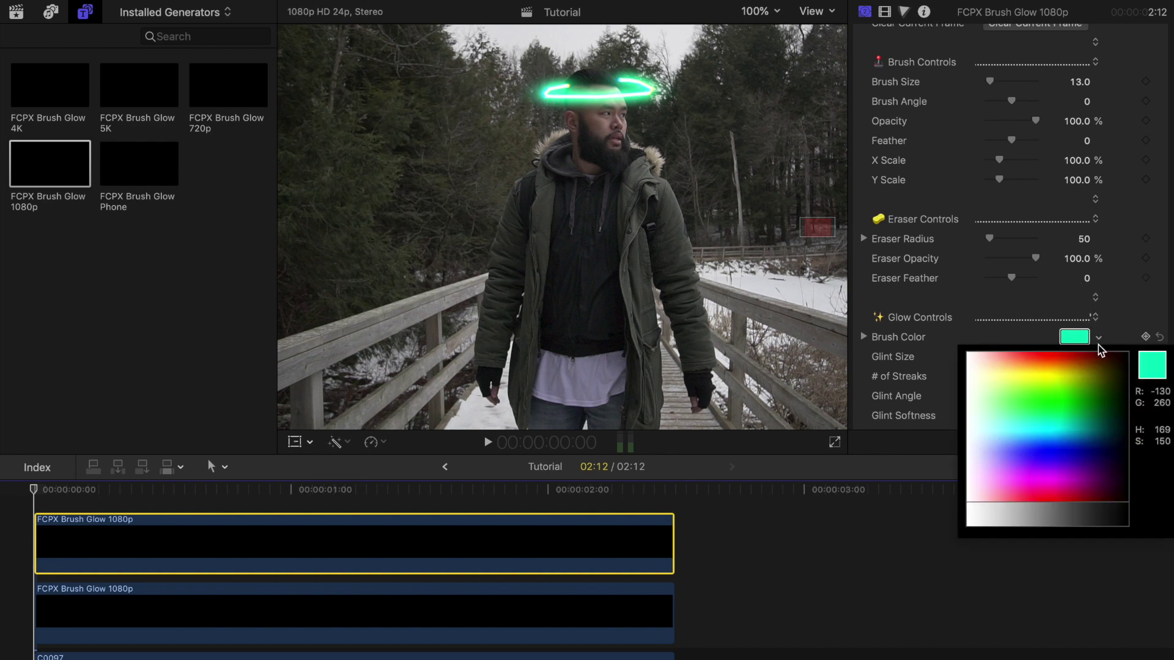
left_click(1093, 358)
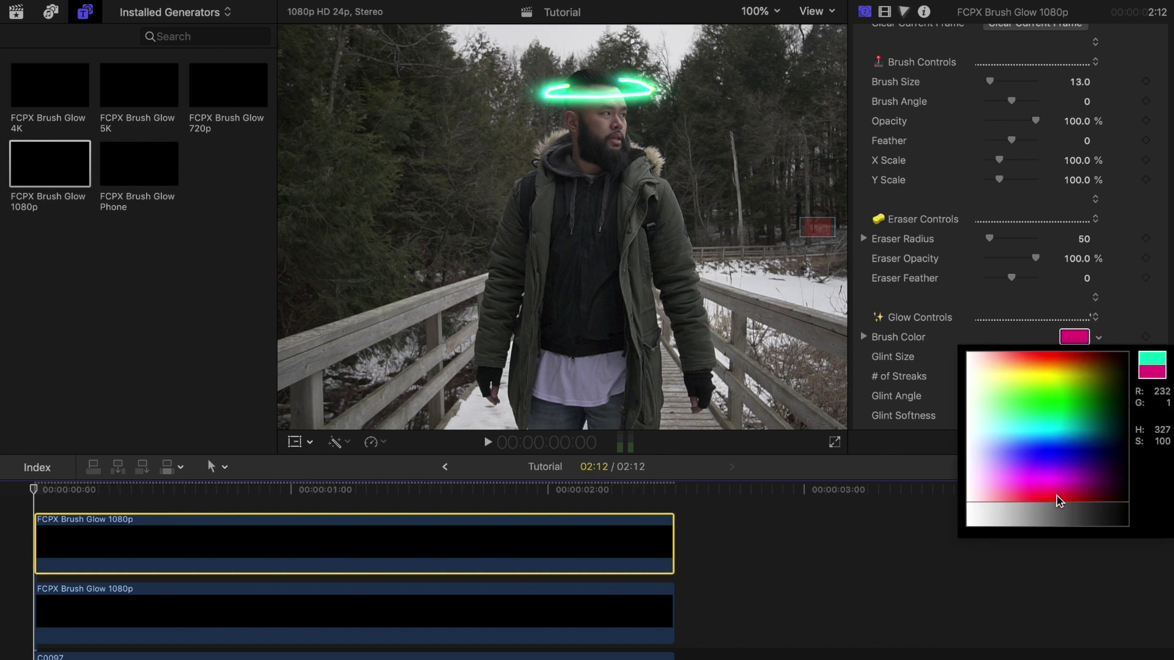
key("Escape")
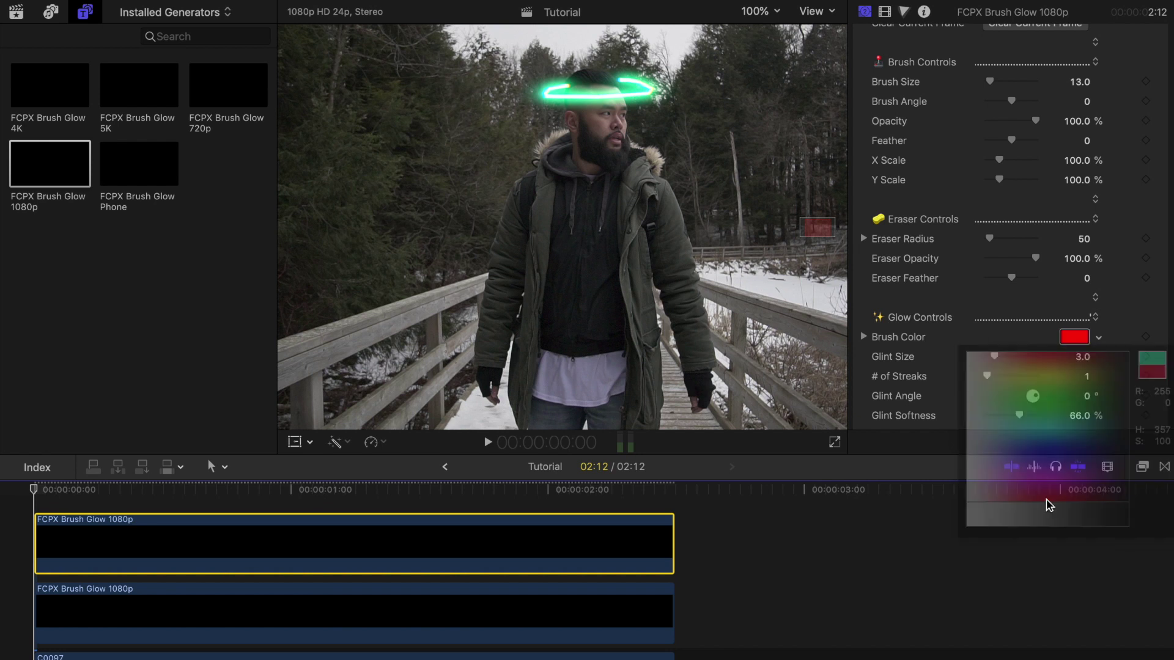
Step: Raise the brush's Glint Size to 12 and Glow Amount to 6
scroll(1037, 356, "down", 2)
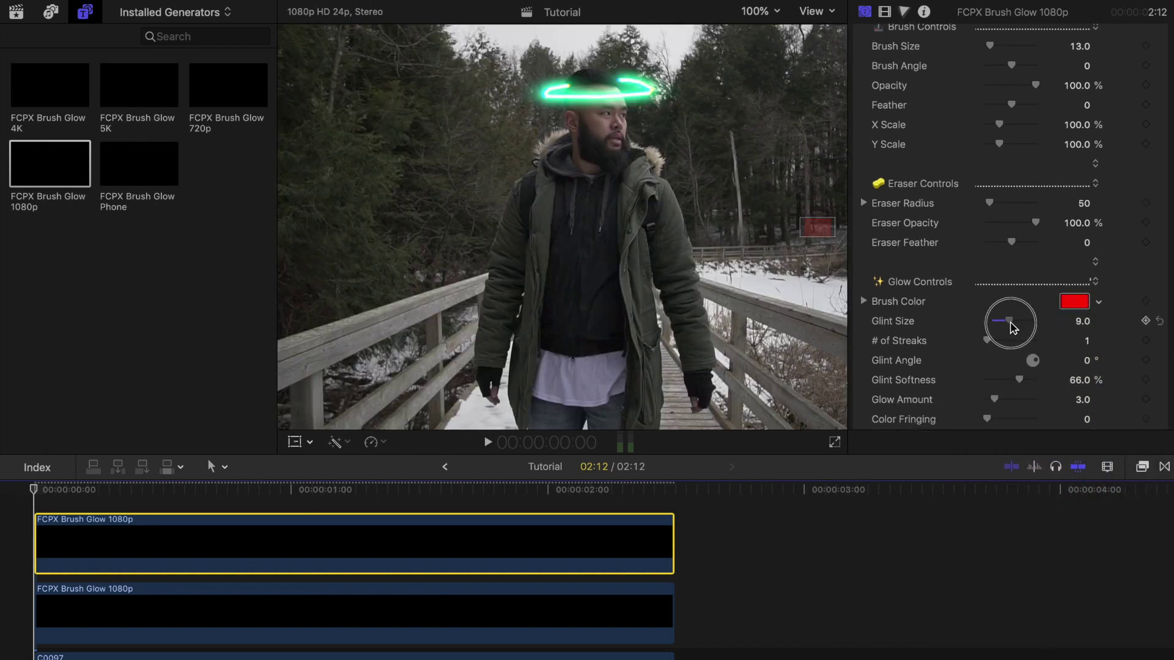
left_click_drag(1010, 327, 1003, 327)
scroll(1015, 327, "down", 3)
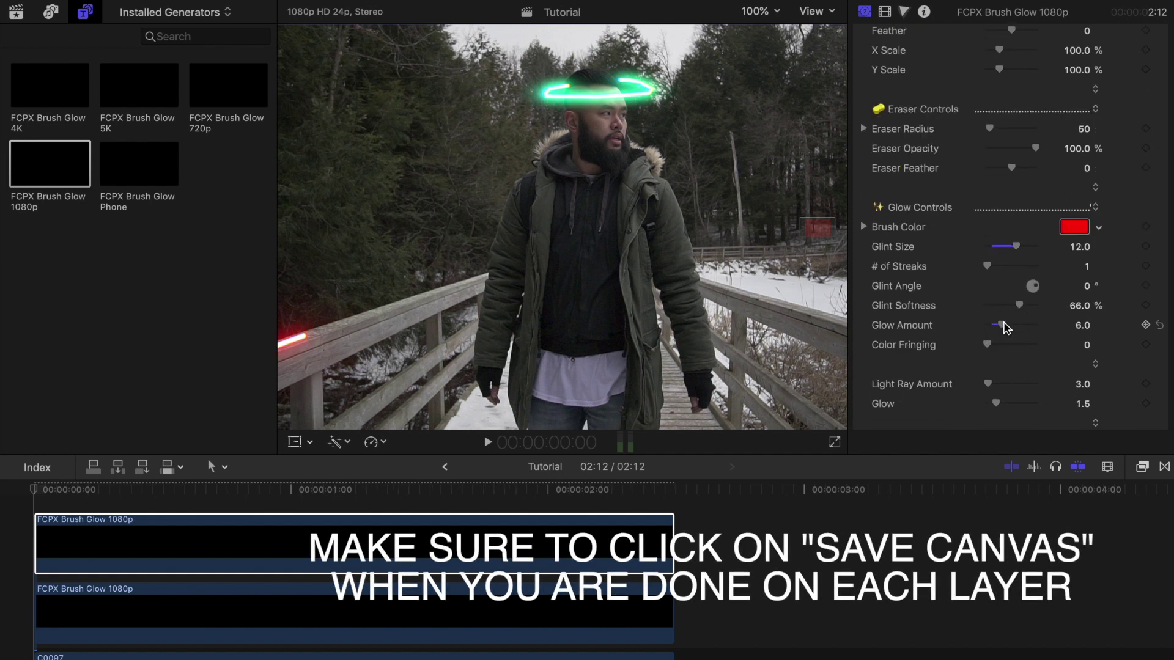
key("space")
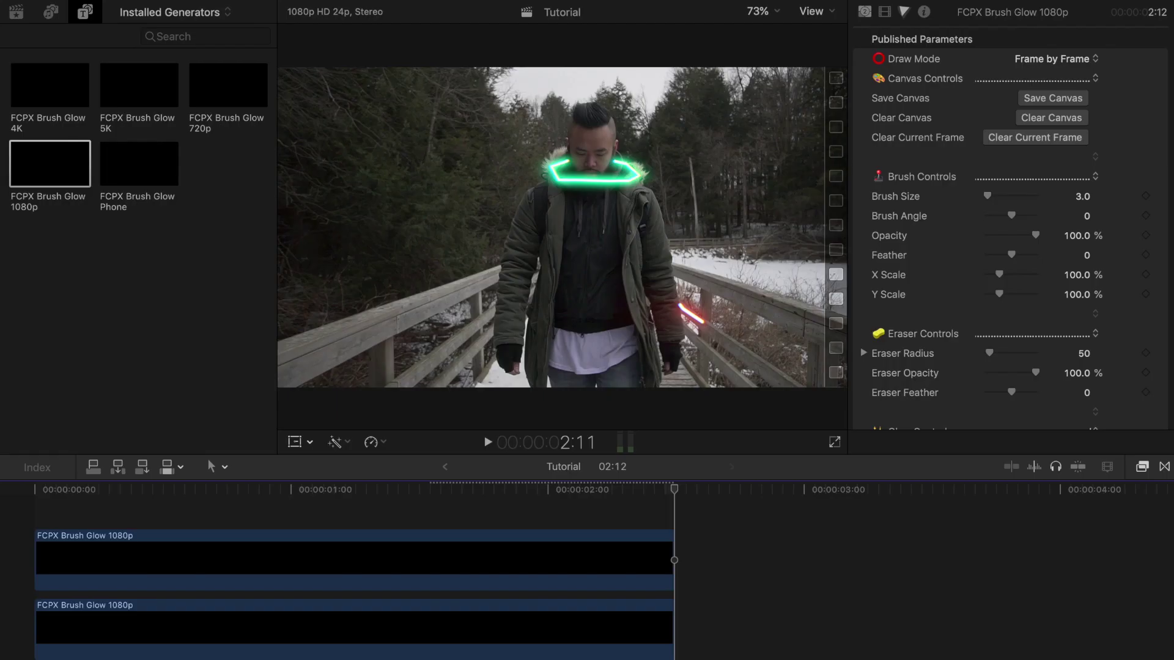
Step: Paste the music clip into the Tutorial 2 timeline
scroll(744, 534, "down", 5)
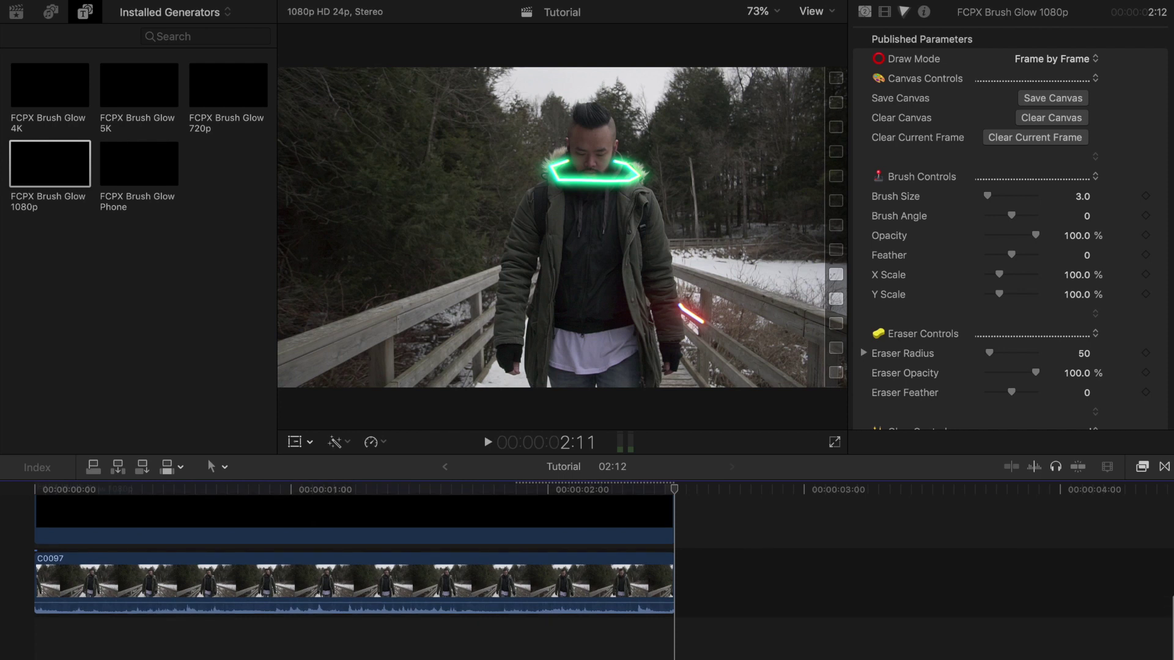
key("super+v")
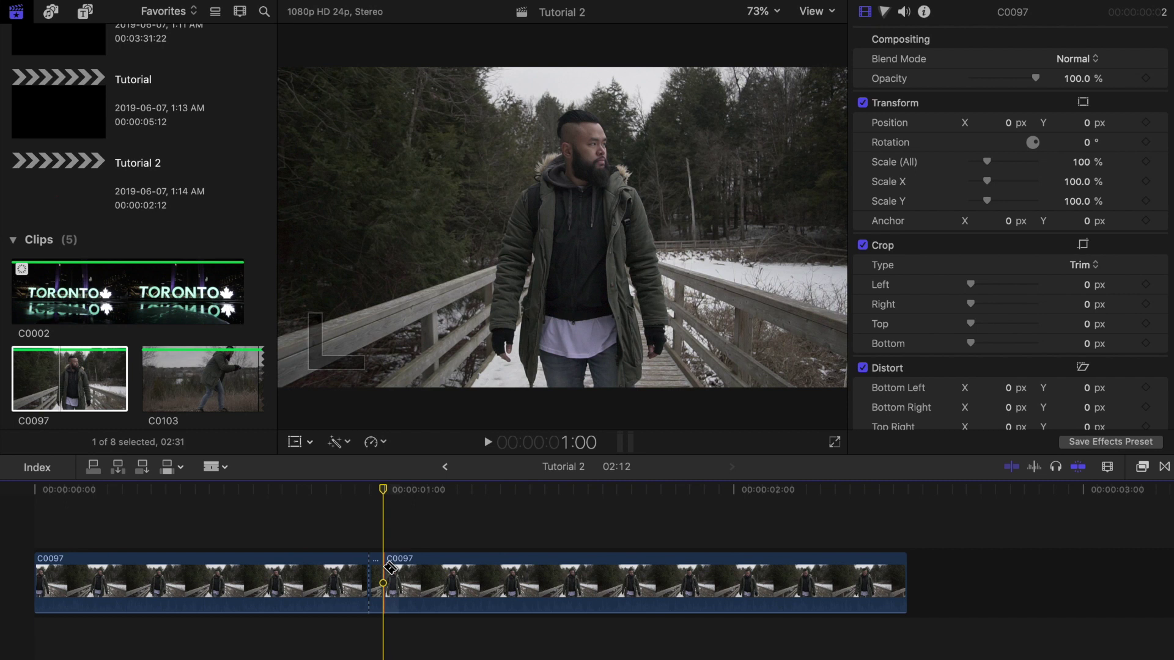
Step: Blade clip C0097 into one-frame pieces at 1:02, 1:03 and 1:04
key("Right")
left_click(400, 571)
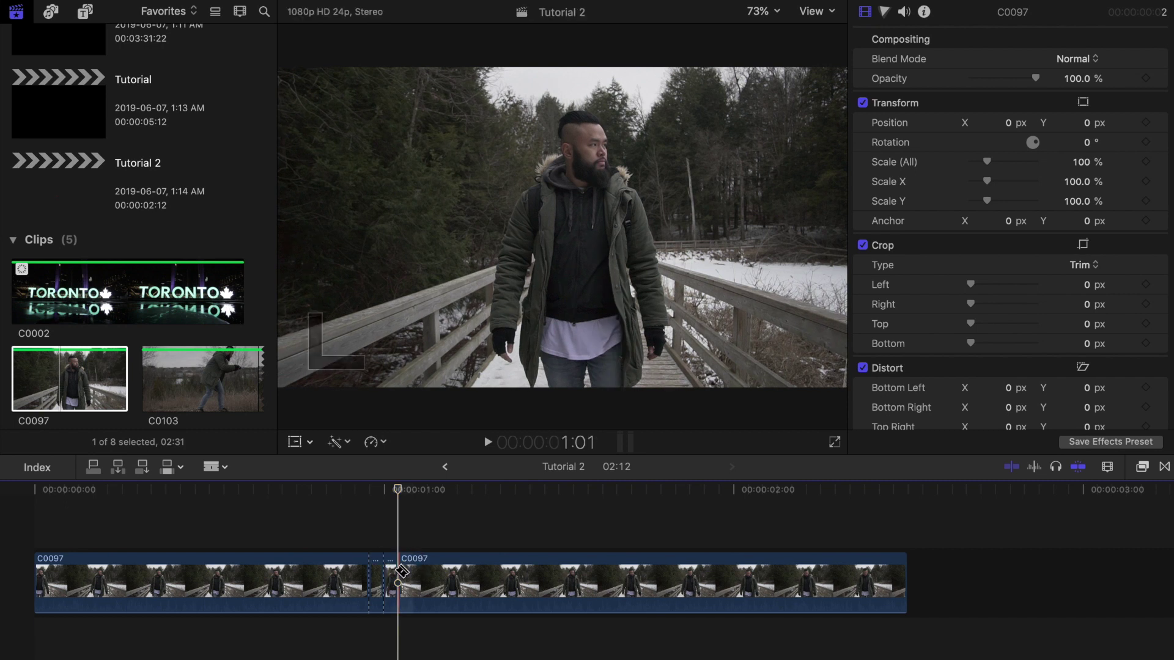
key("Right")
left_click(414, 570)
key("Right")
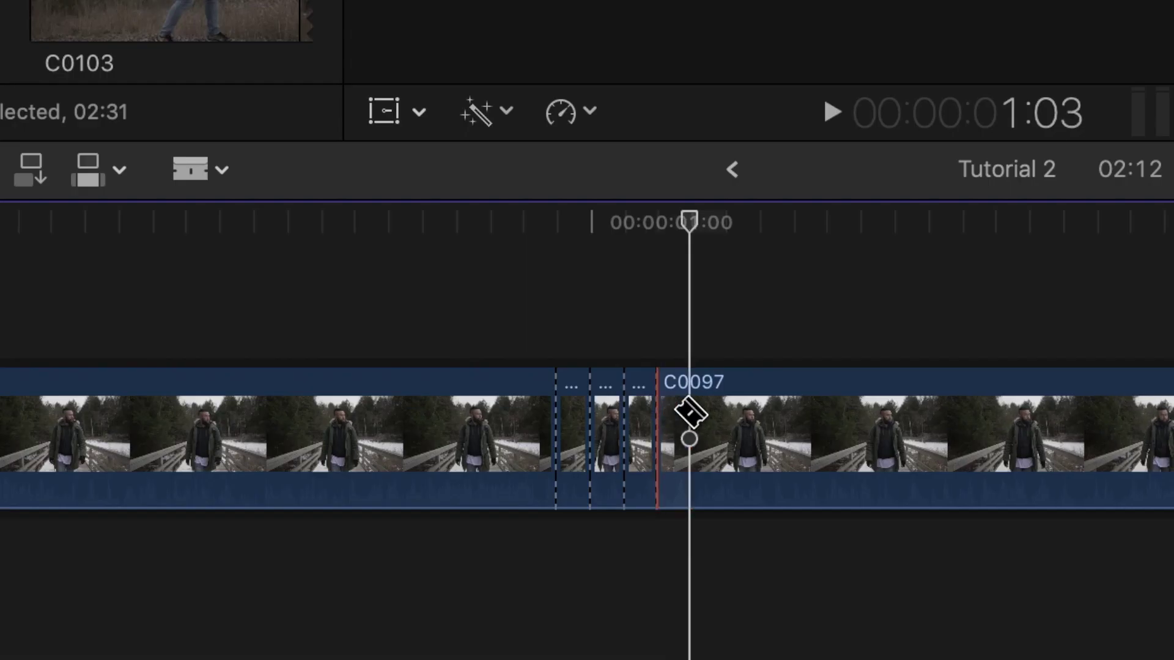
left_click(690, 416)
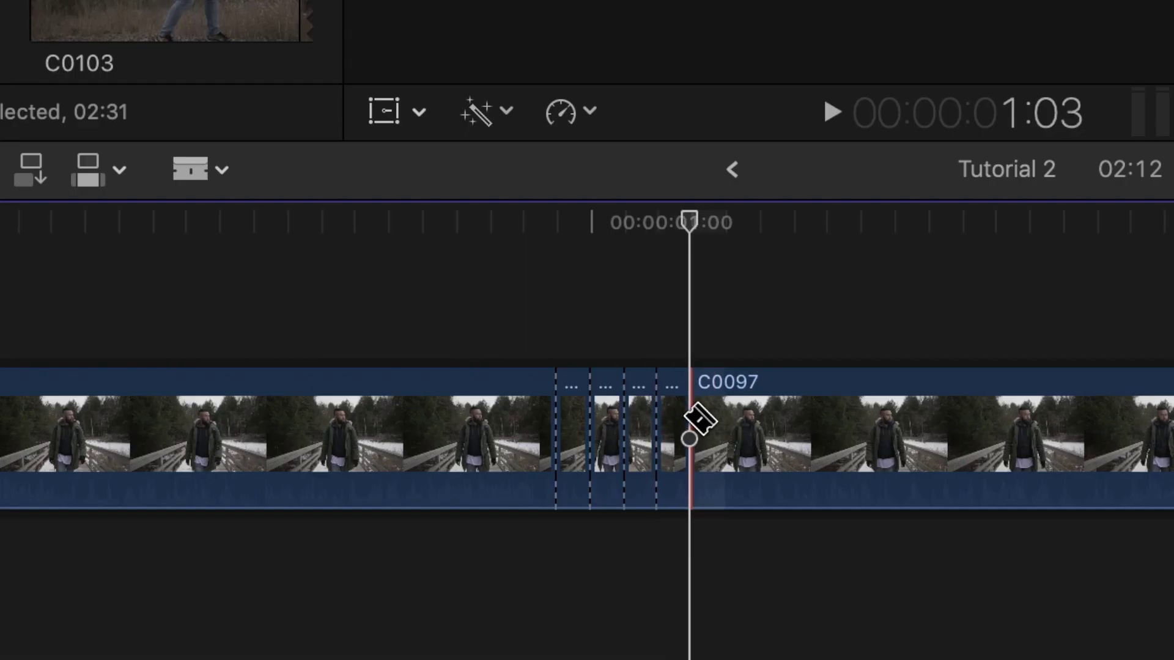
key("Right")
left_click(726, 422)
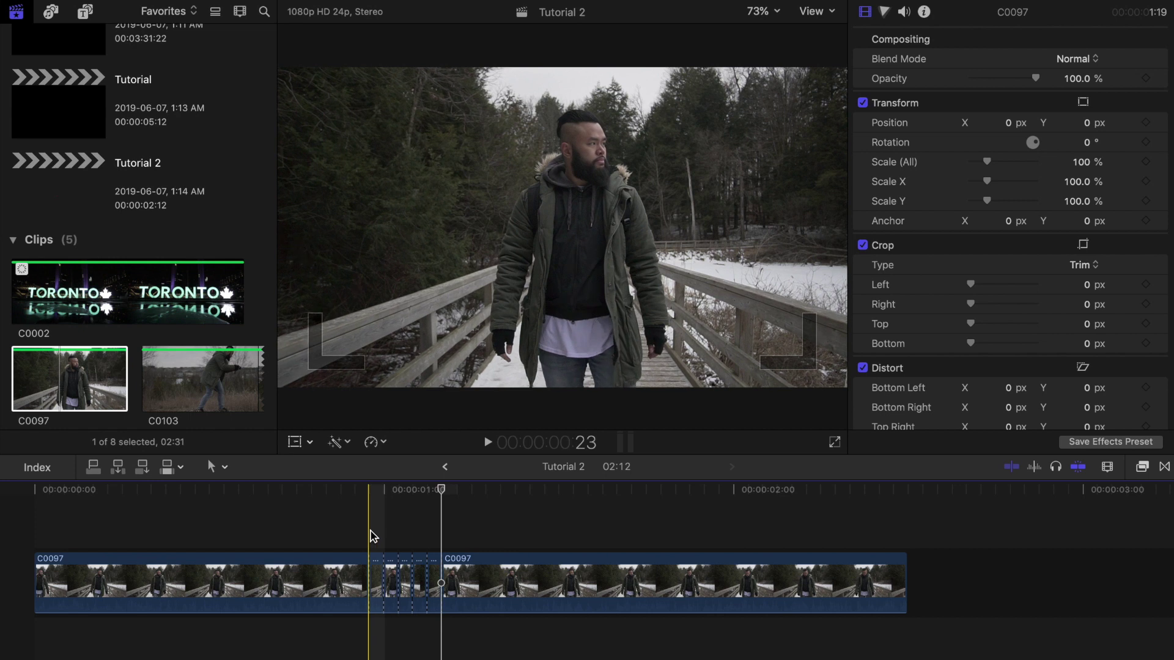
Step: Select the first one-frame piece at 1:00 and save the current frame as a still
left_click(376, 568)
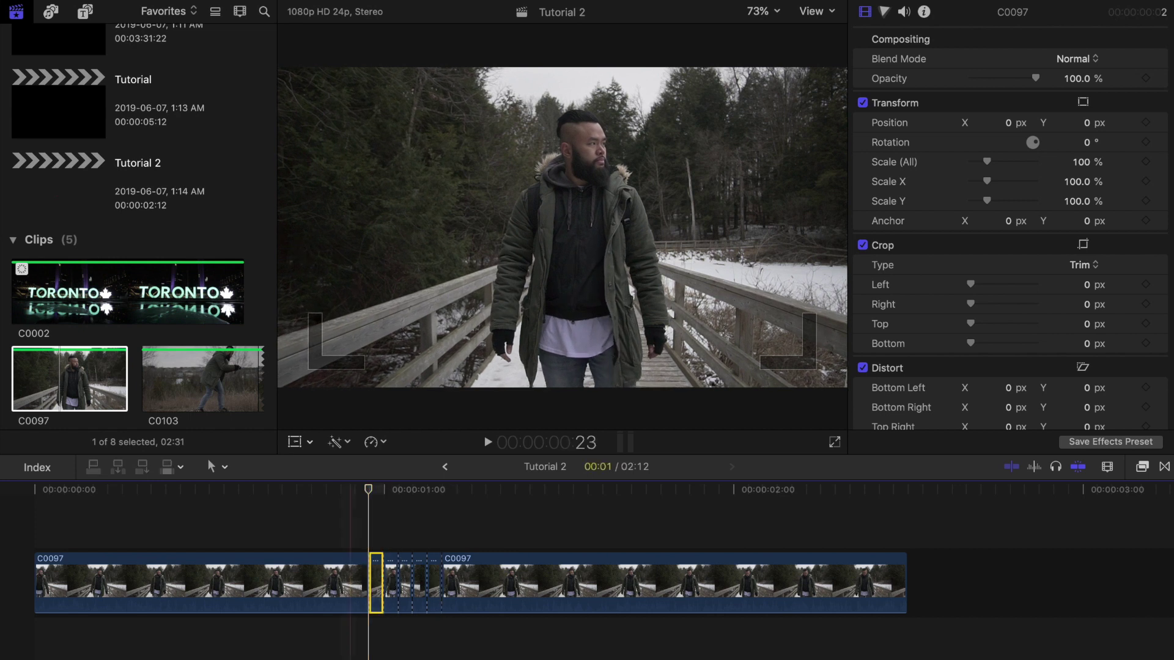
mouse_move(185, 140)
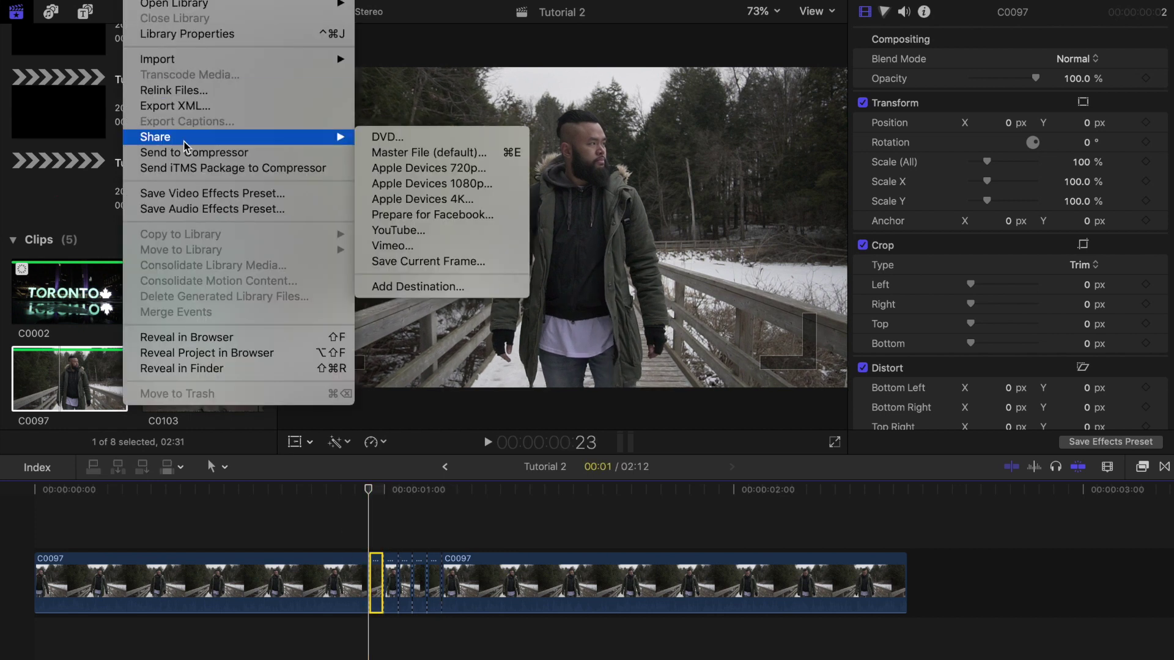
left_click(428, 261)
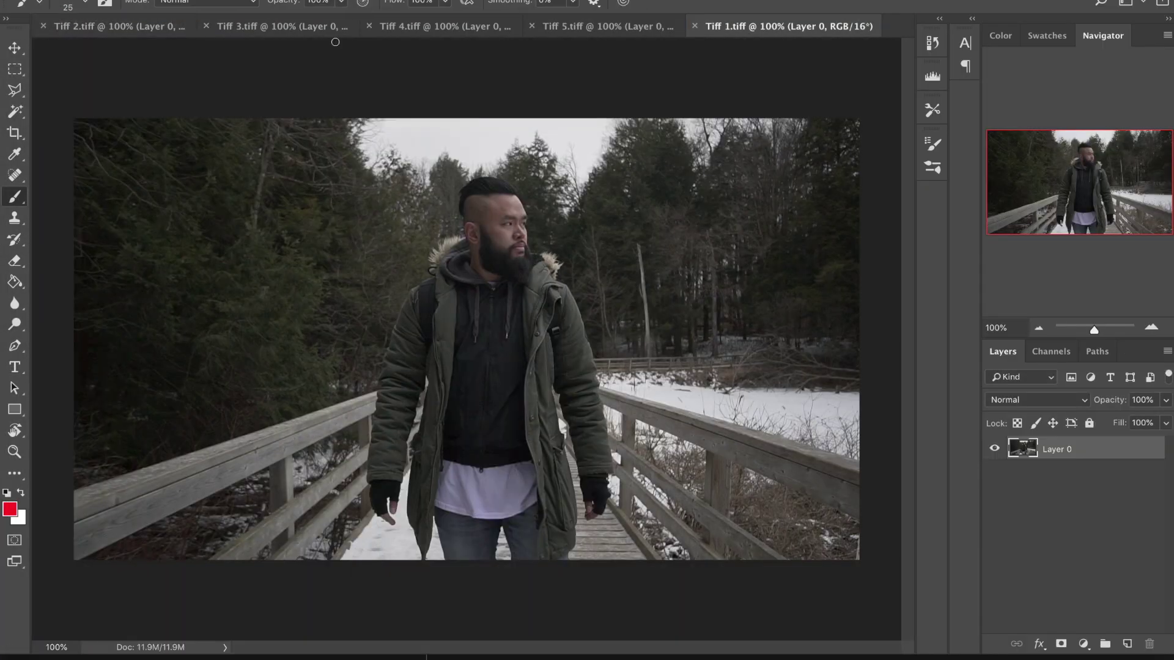
Step: Put Tiff 1 first among the document tabs, cycle the frames, and paint a red waist ring on Tiff 5
left_click_drag(760, 27, 703, 34)
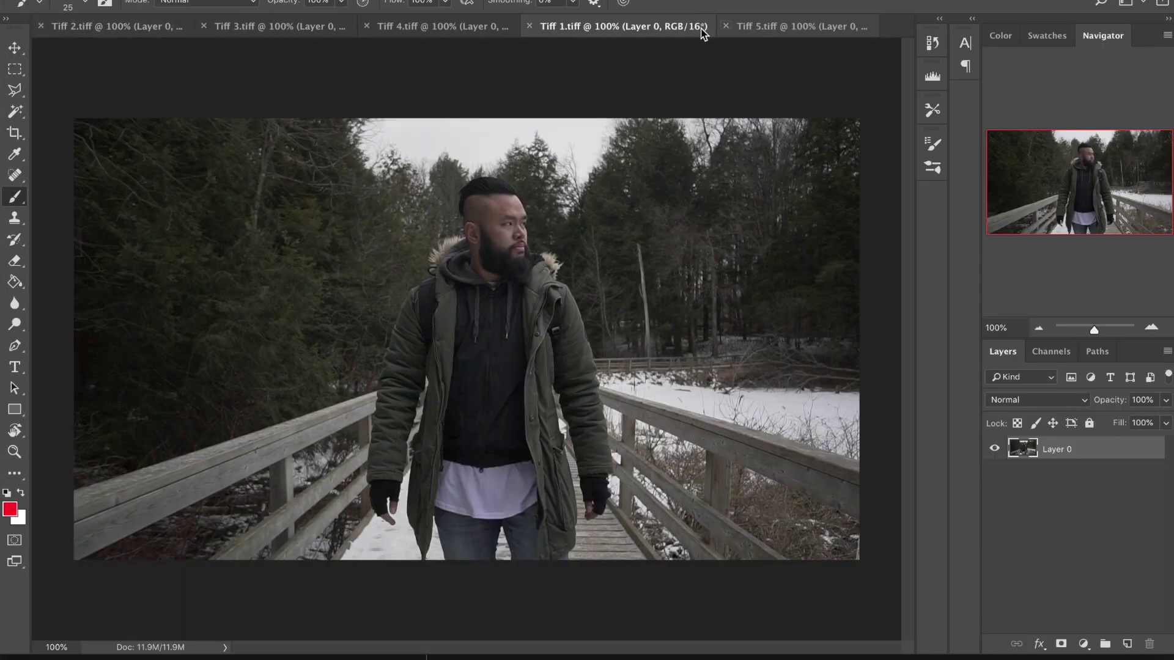
left_click_drag(615, 26, 111, 27)
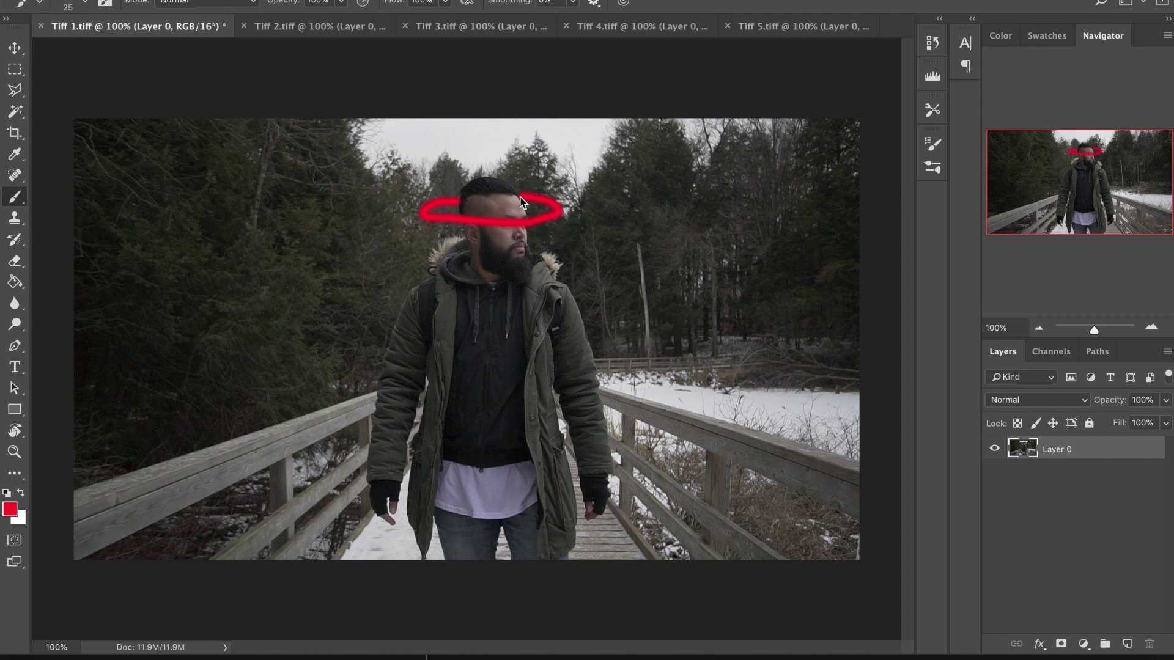
key("ctrl+Tab")
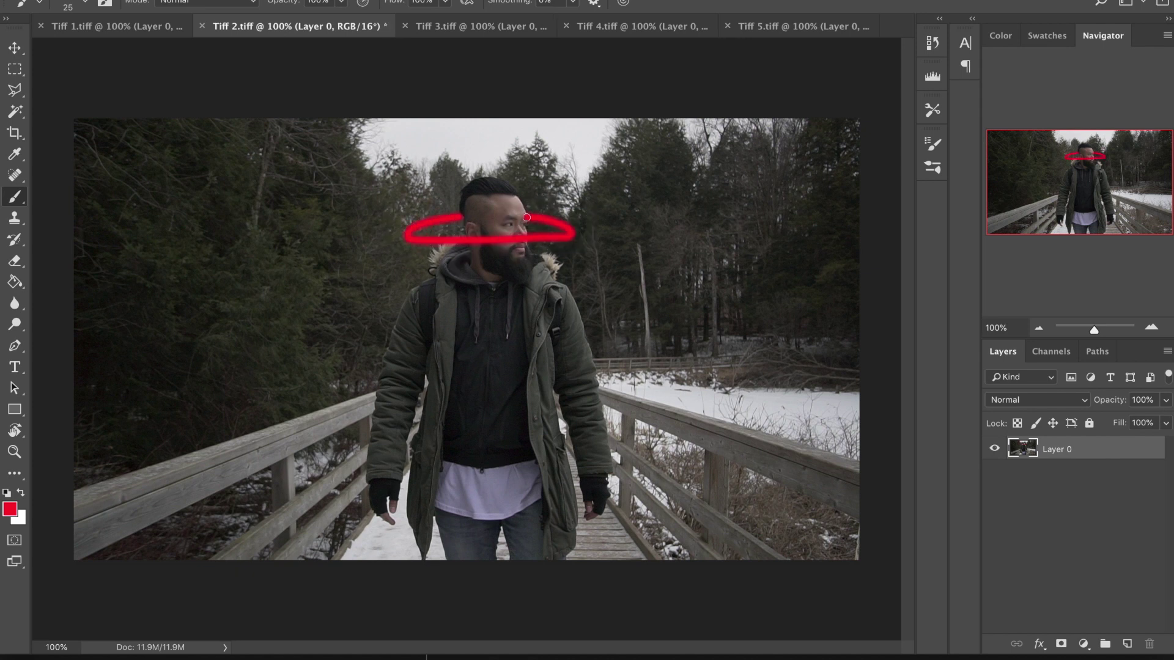
left_click(493, 32)
key("ctrl+shift+Tab")
key("ctrl+shift+Tab")
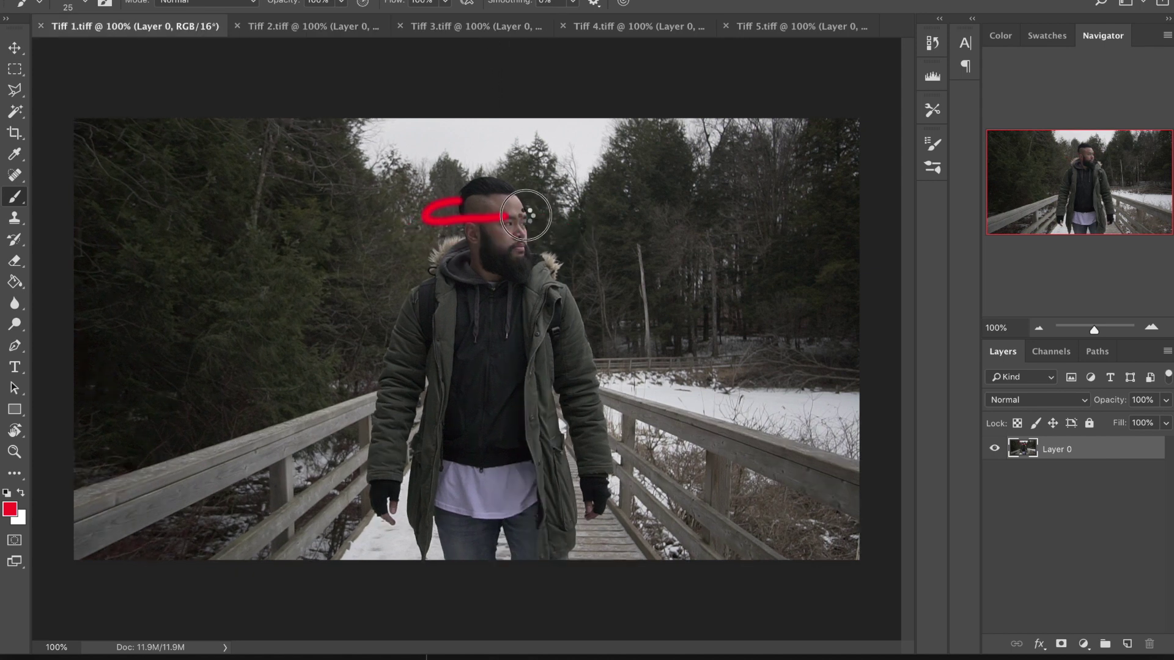
key("ctrl+Tab")
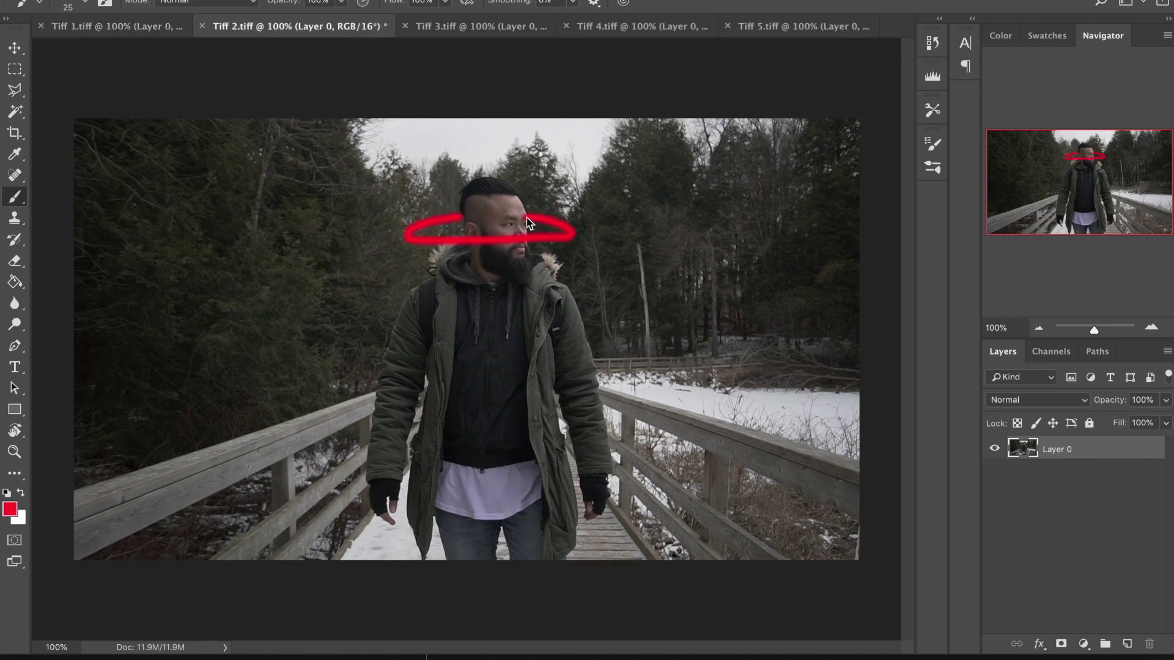
key("ctrl+Tab")
key("ctrl+Tab")
key("ctrl+Tab")
left_click_drag(318, 397, 324, 403)
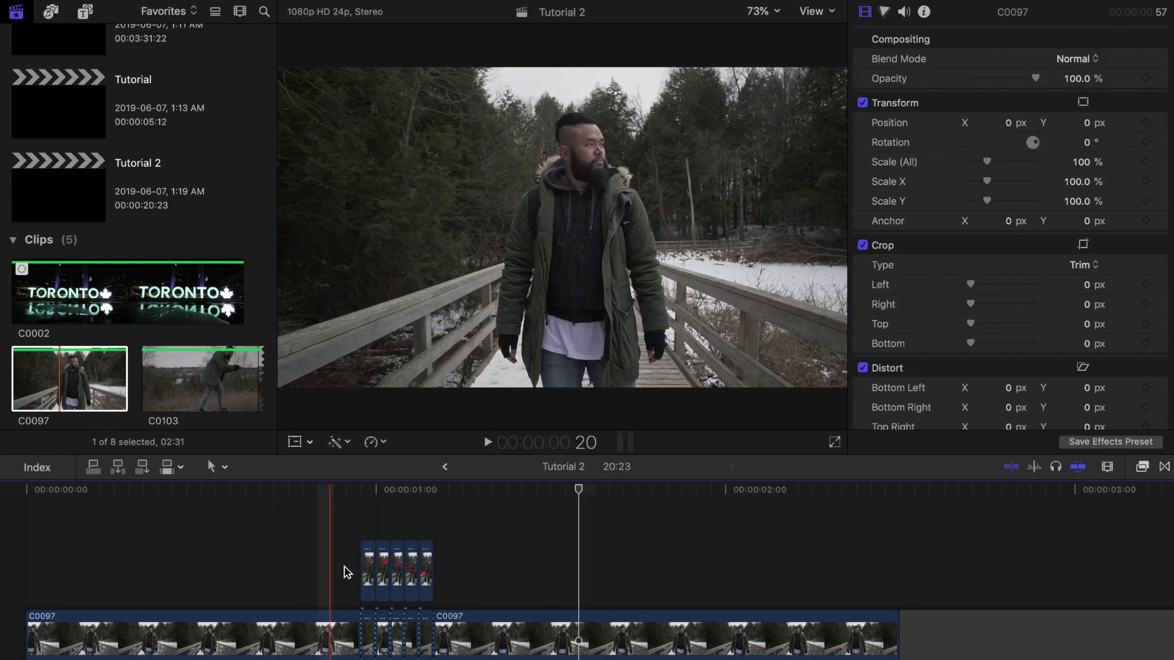
Step: Pause playback and step forward a couple of frames to inspect the red ring
key("space")
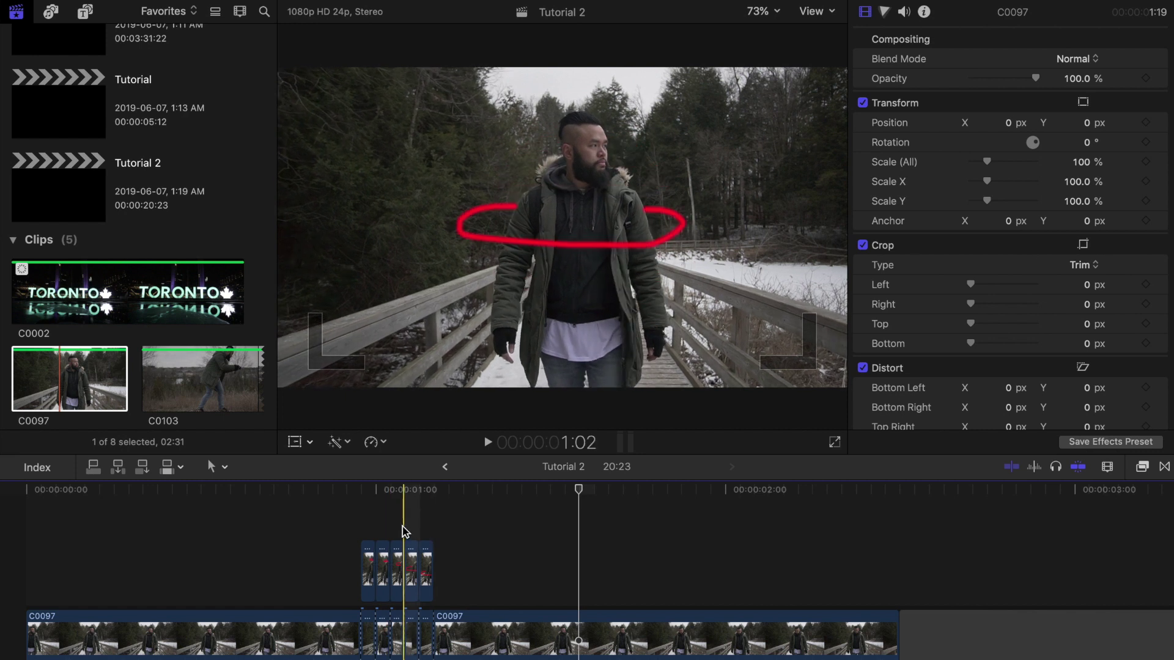
key("Right")
key("Right")
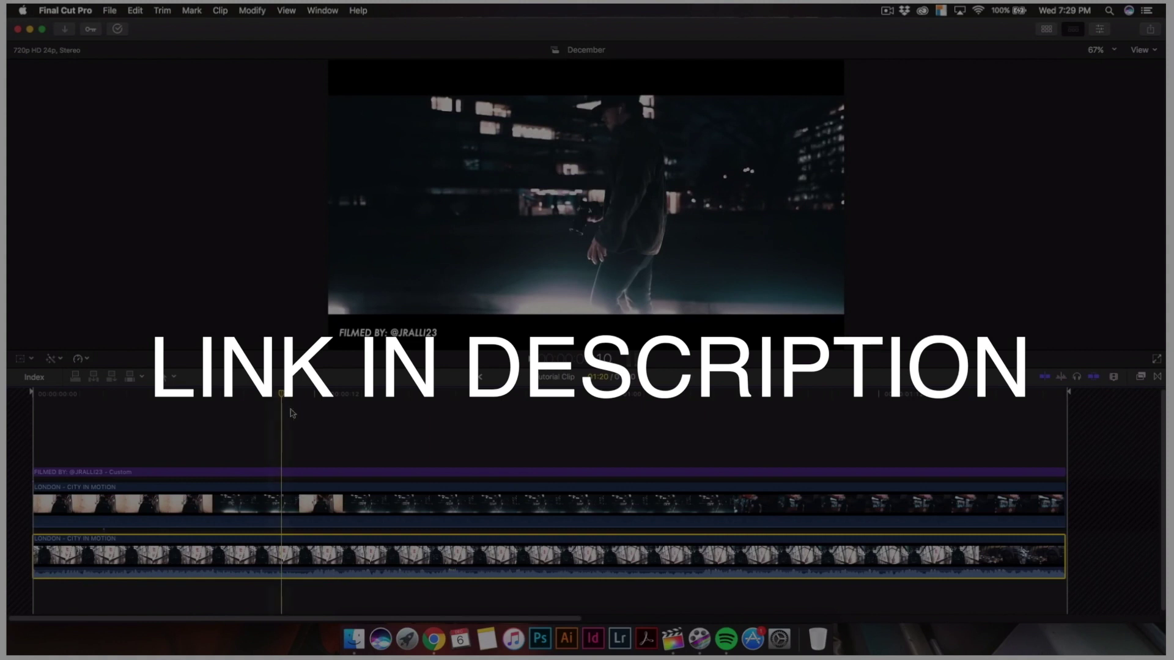
Step: Select the upper LONDON - CITY IN MOTION clip in the timeline
left_click(283, 496)
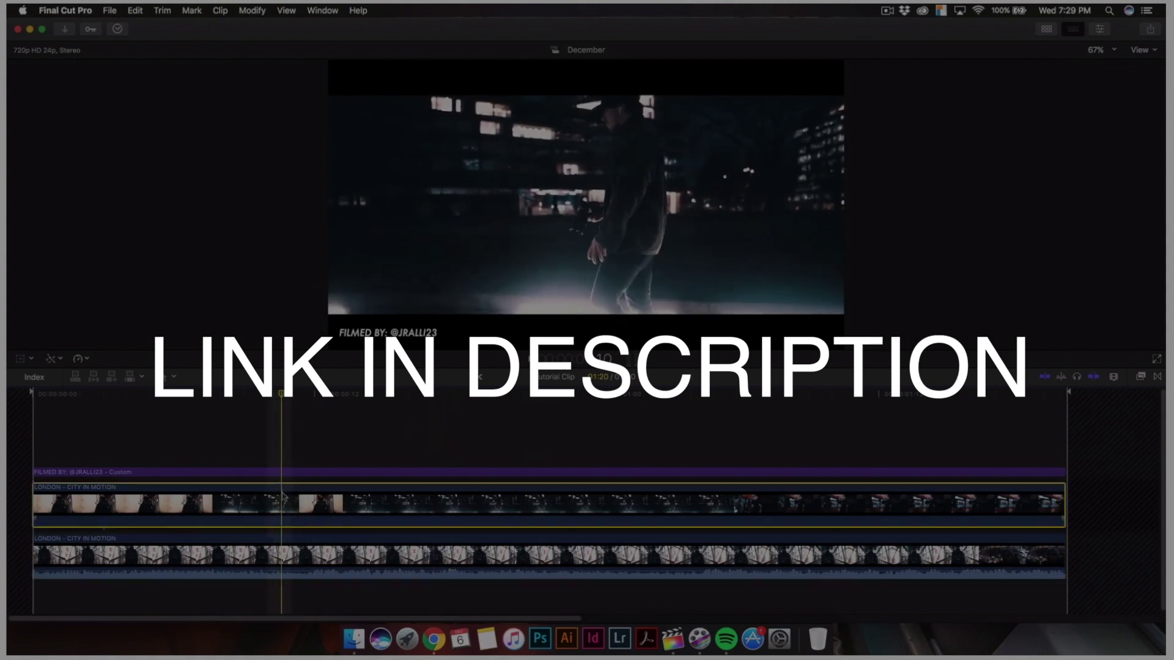